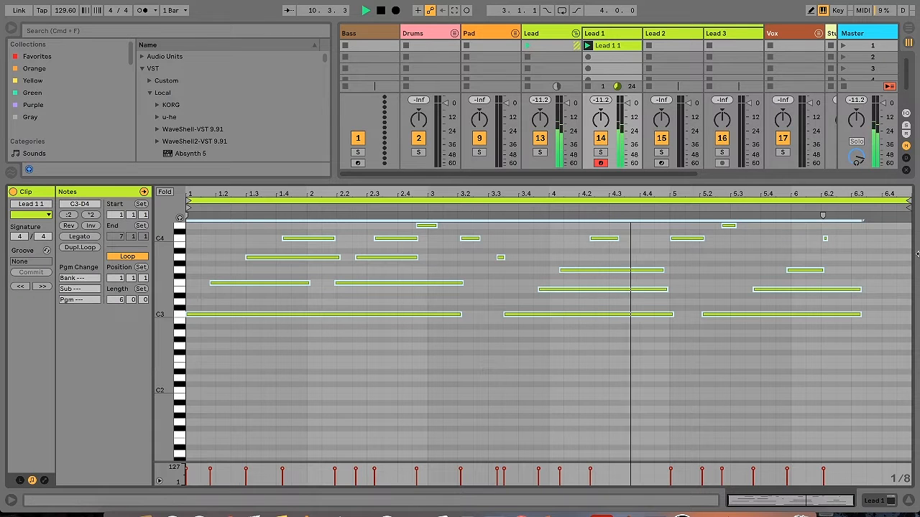
Select the second half of the Lead 1 clip's notes, from about bar 3.3 onward, and nudge them later in time
left_click_drag(542, 429, 895, 189)
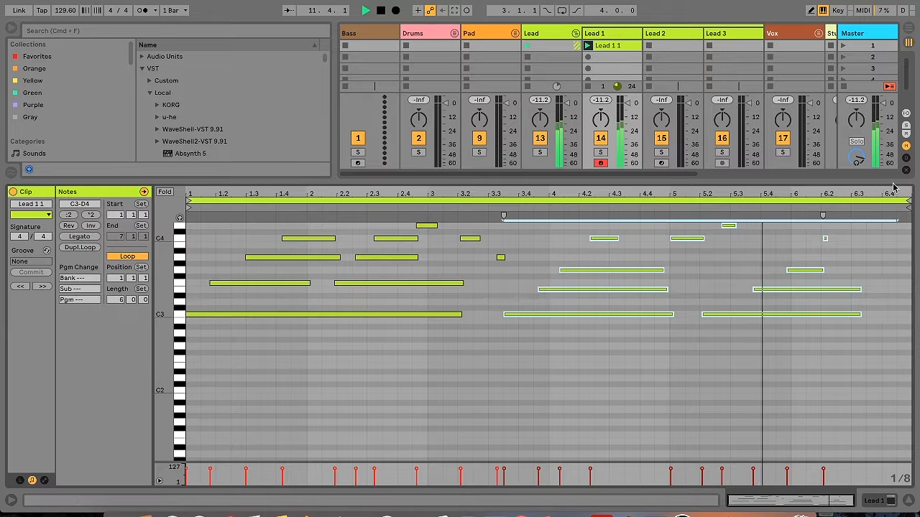
key("Right")
key("Right")
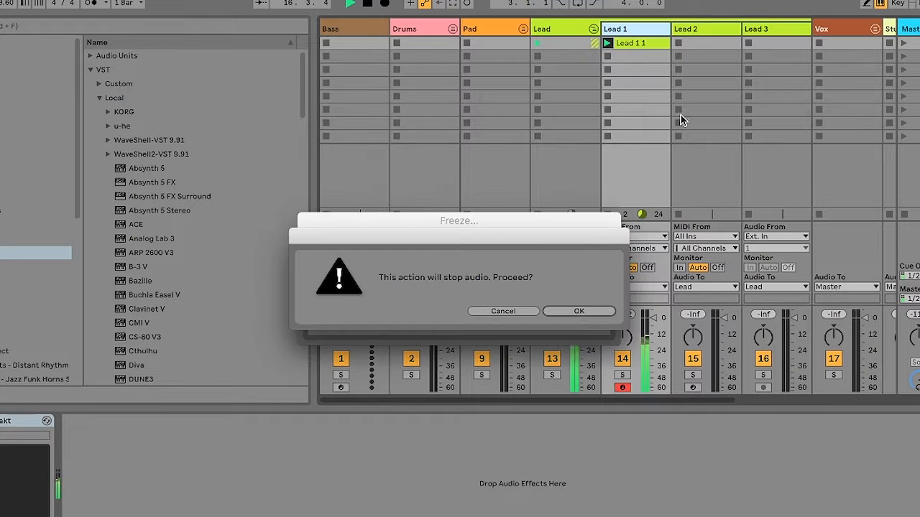
Freeze the Lead 1 track and paste a copy of its frozen clip into the arrangement at bar 17
left_click(579, 312)
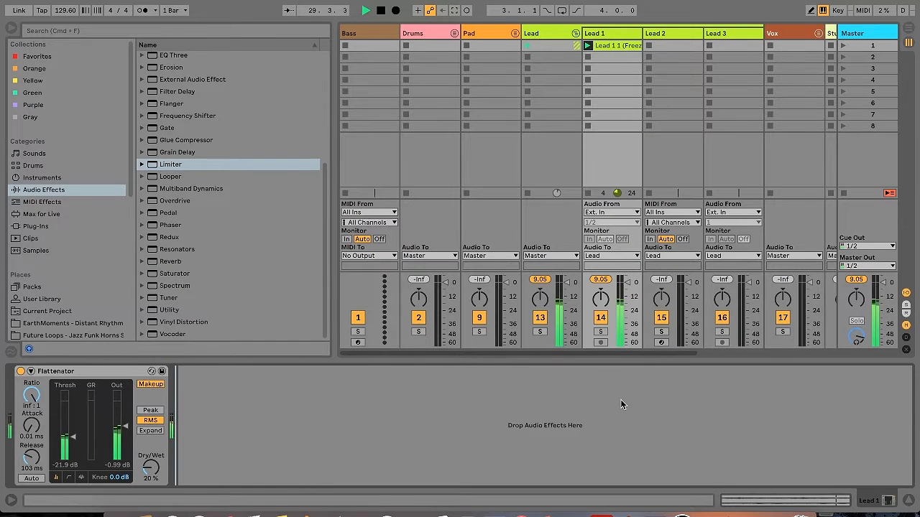
left_click(605, 45)
key("super+c")
key("Tab")
key("space")
left_click(498, 91)
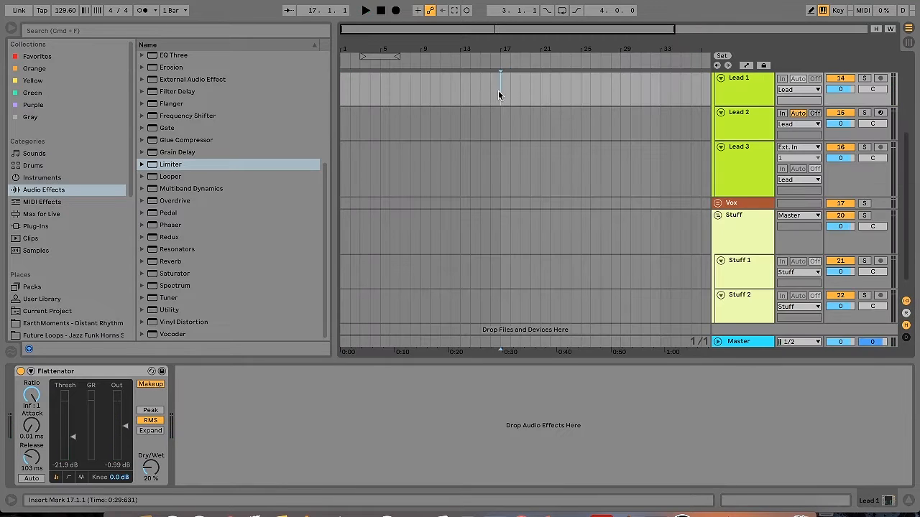
key("super+v")
scroll(531, 80, "up", 1)
left_click_drag(531, 80, 546, 78)
key("super+x")
mouse_move(531, 147)
left_mouse_down()
mouse_move(541, 148)
mouse_move(520, 147)
left_mouse_up()
left_click(342, 148)
key("super+v")
key("super+x")
key("super+v")
key("super+x")
key("super+z")
key("super+z")
key("super+z")
key("super+z")
key("super+z")
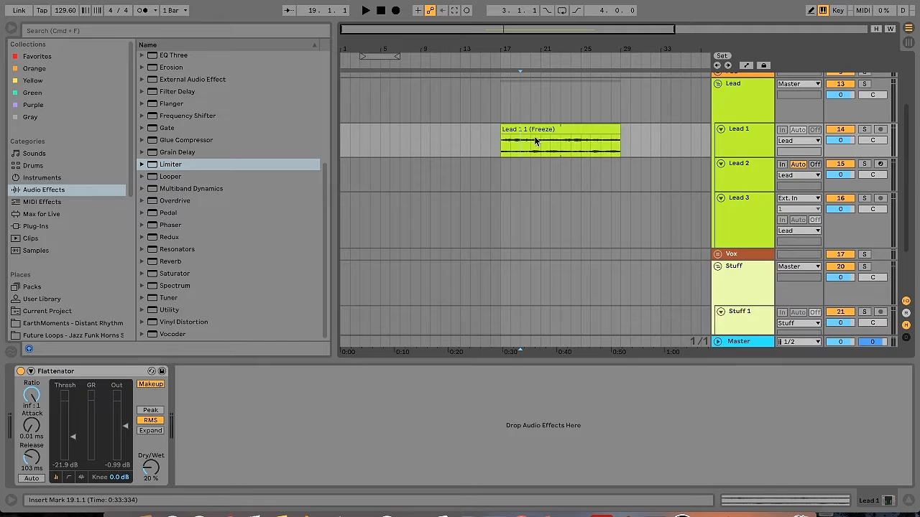
Move one-bar slices of the frozen Lead 1 clip to bars 1 through 4 and play them in a four-bar loop
left_click(352, 149)
key("super+v")
left_click_drag(511, 142, 530, 134)
key("super+l")
key("space")
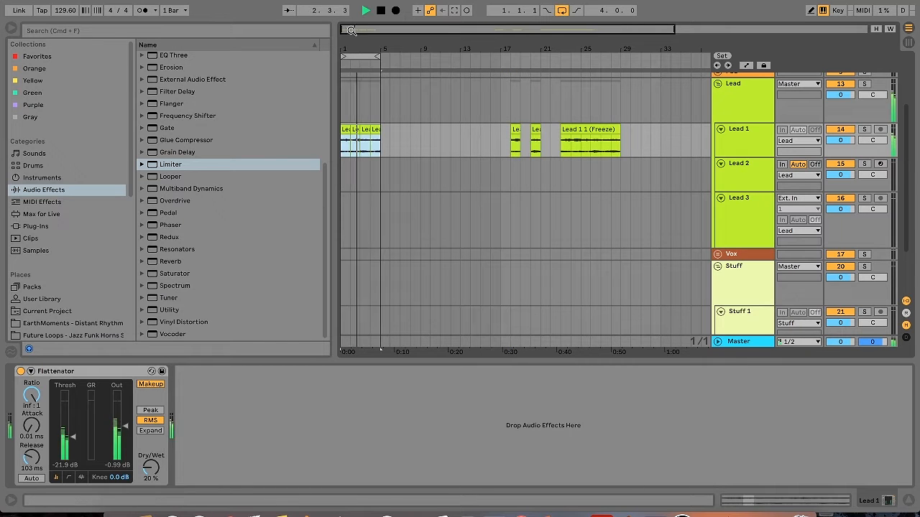
Duplicate the Lead 1 slices to fill eight bars and extend the loop to bar 9
scroll(388, 138, "up", 1)
key("super+d")
left_click(543, 129)
left_click_drag(362, 108, 376, 131)
left_click_drag(377, 55, 417, 54)
Remove the leftover Lead 1 fragments and consolidate the eight-bar section into one clip, with a duplicate placed after it
left_click_drag(508, 140, 646, 134)
key("Delete")
left_click_drag(425, 136, 315, 130)
key("super+j")
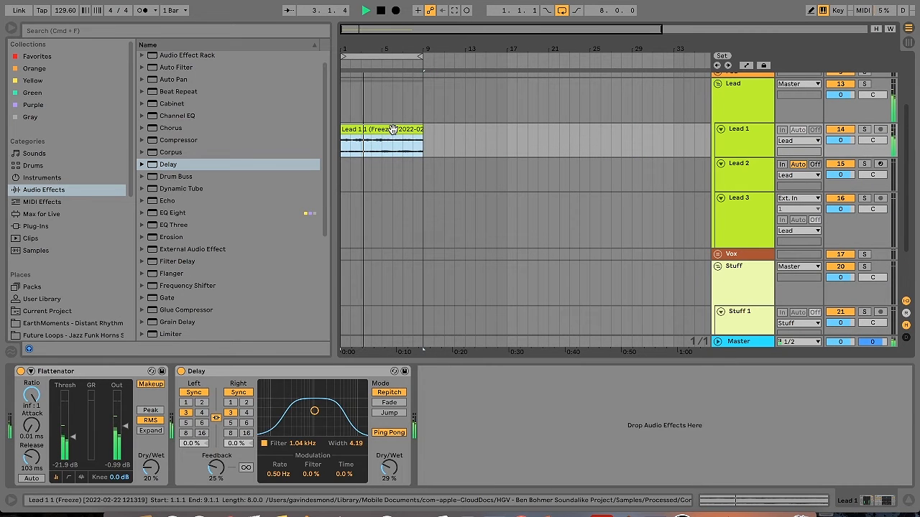
key("super+d")
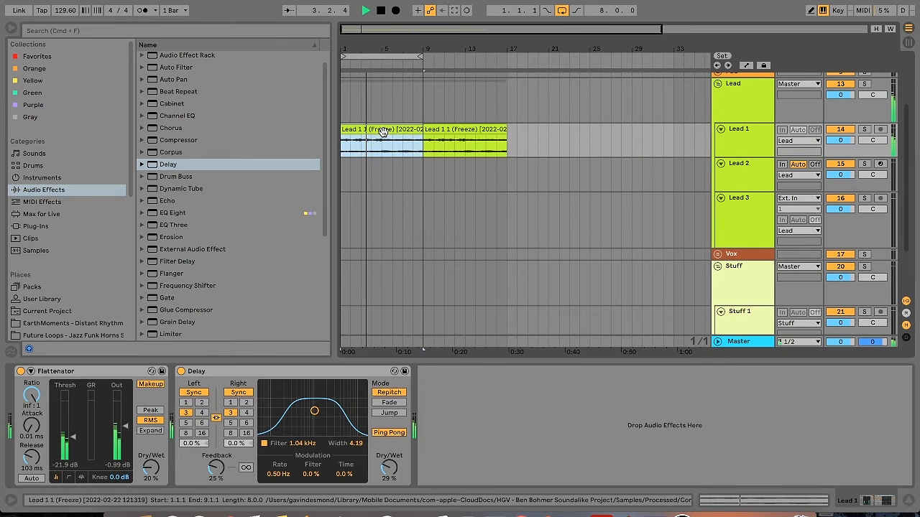
Quantize the entire first consolidated Lead 1 audio clip to 1/16 at 100%
left_click(730, 501)
left_click(468, 352)
key("super+a")
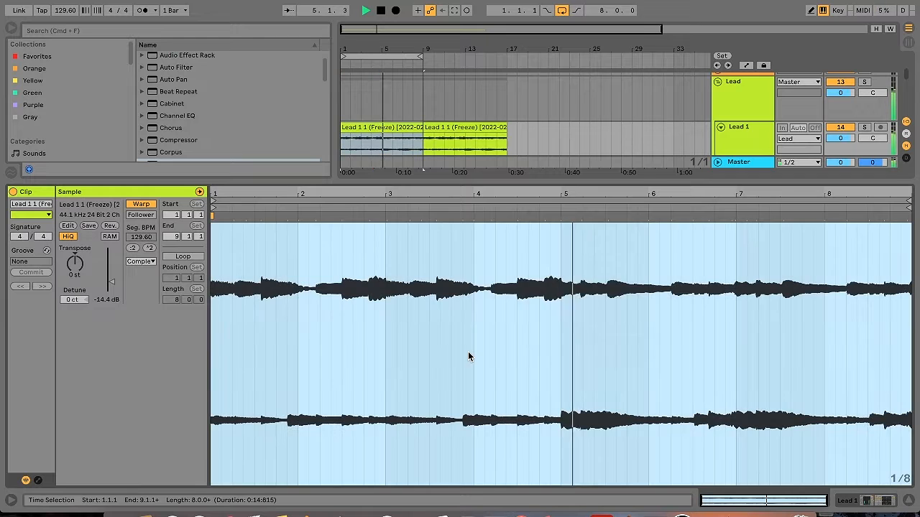
right_click(469, 353)
left_click(539, 64)
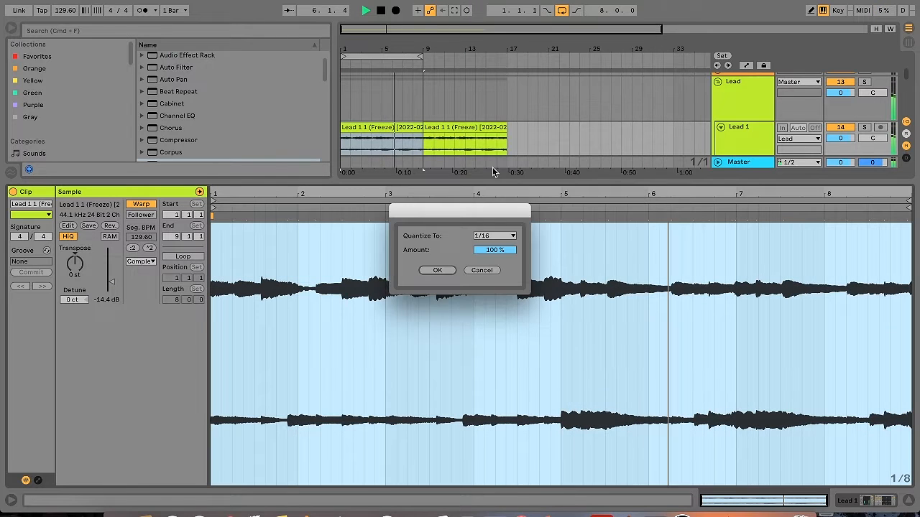
left_click(439, 274)
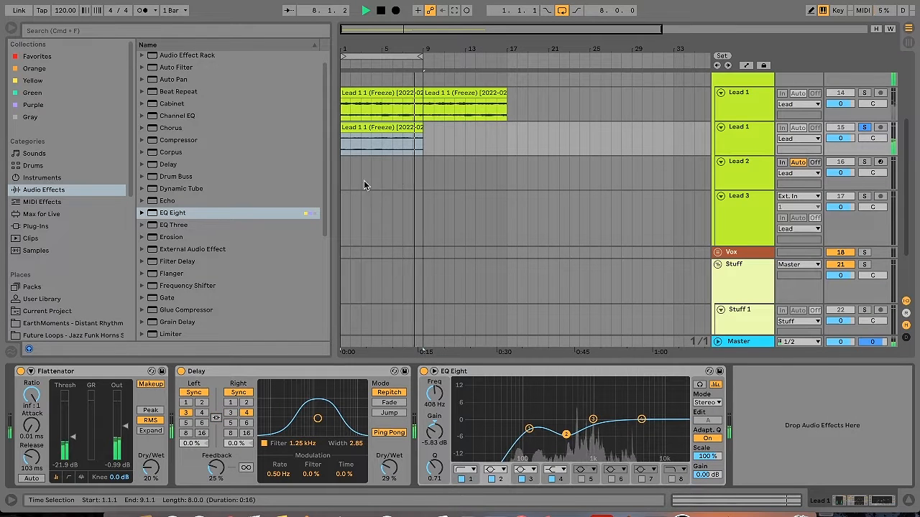
Convert the melody of the upper Lead 1 audio clip to a new MIDI track
left_click_drag(326, 188, 328, 198)
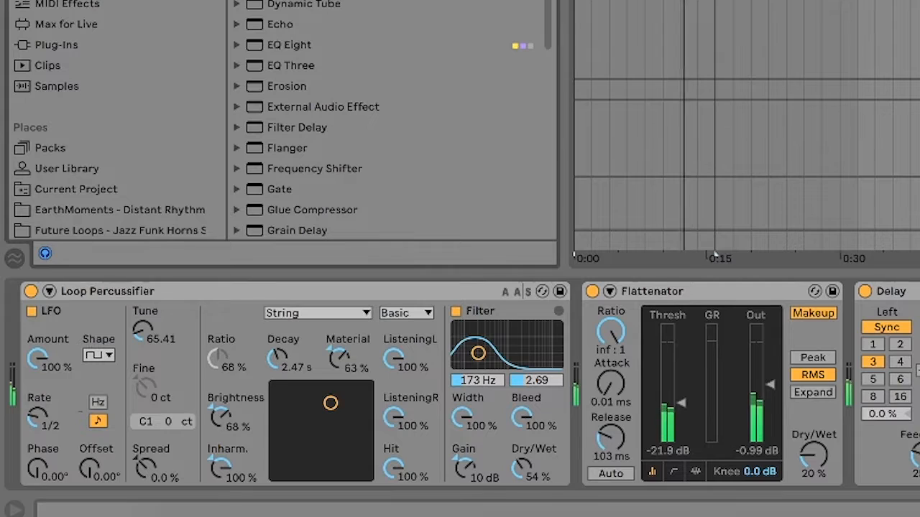
scroll(74, 428, "left", 5)
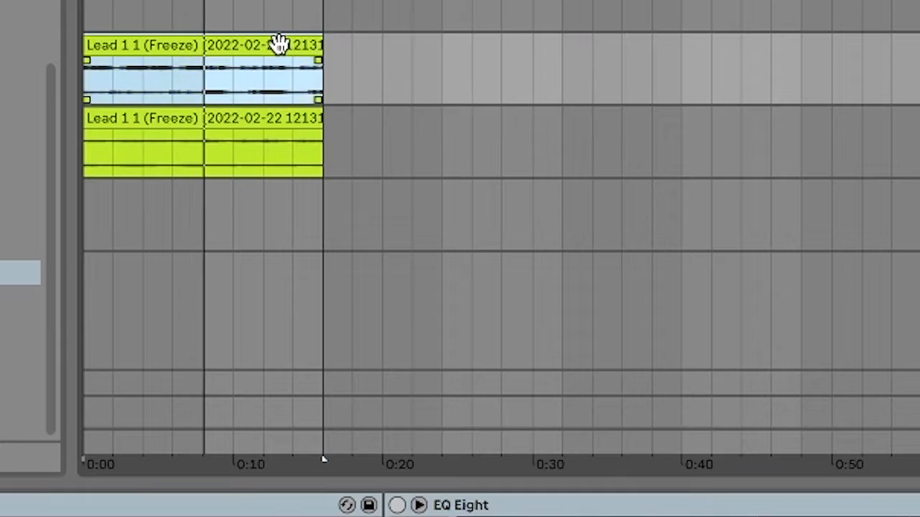
right_click(279, 42)
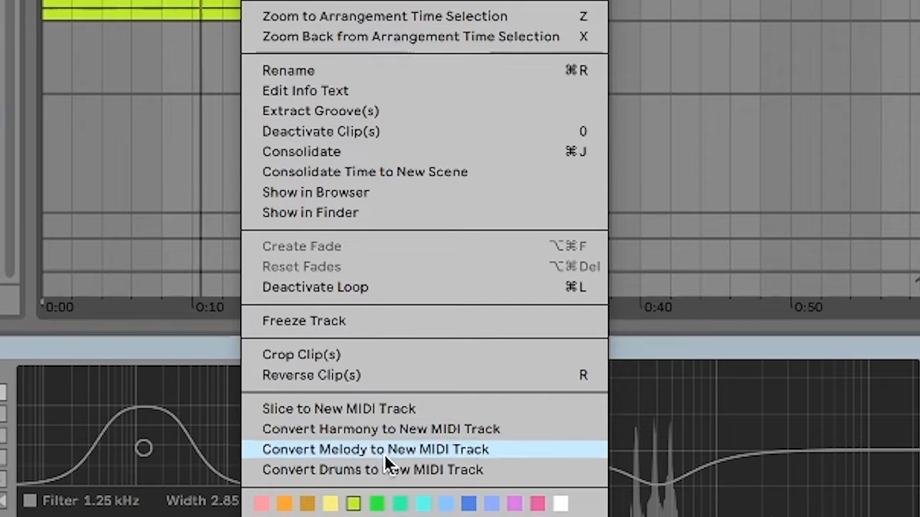
left_click(384, 450)
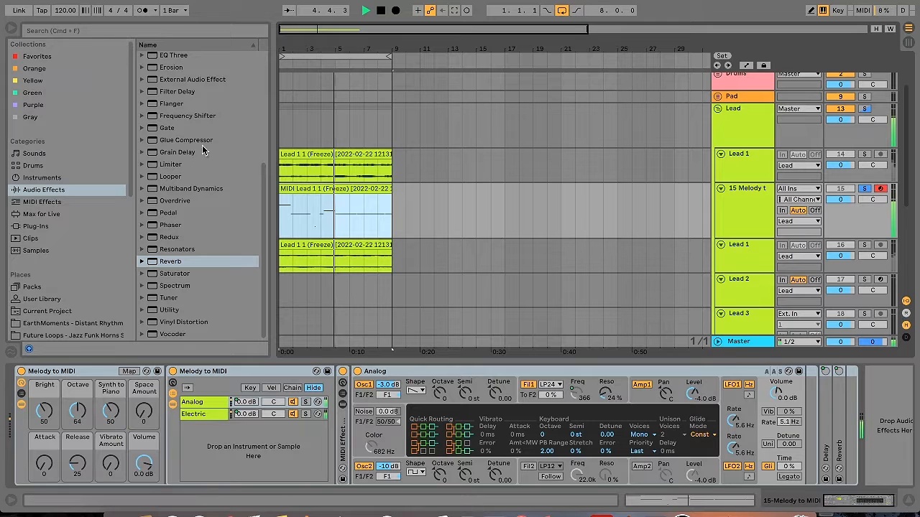
Load the Diva plug-in on the converted melody track and set its filter cutoff to 66.50
left_click(43, 227)
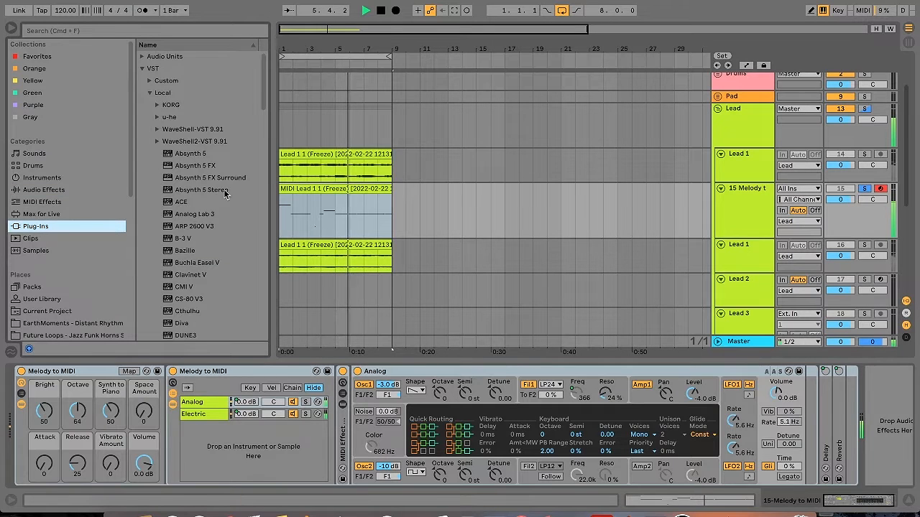
double_click(184, 323)
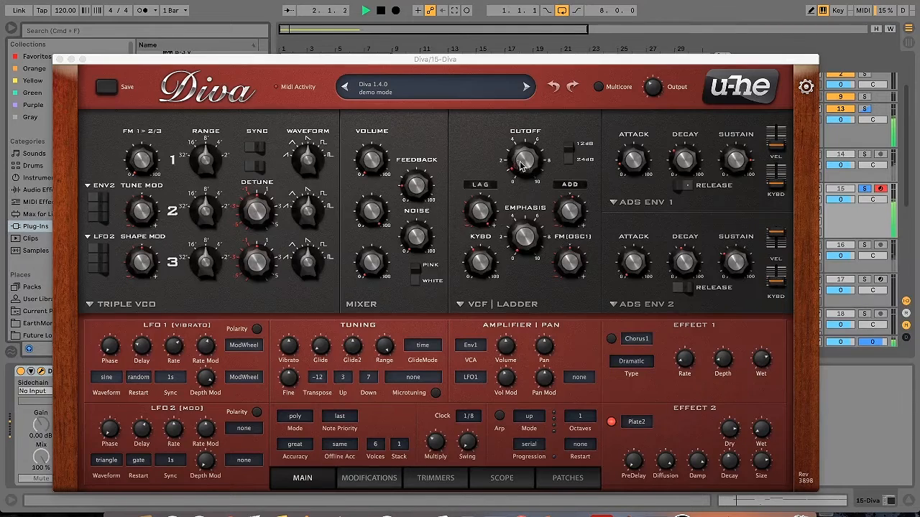
left_click_drag(522, 166, 524, 111)
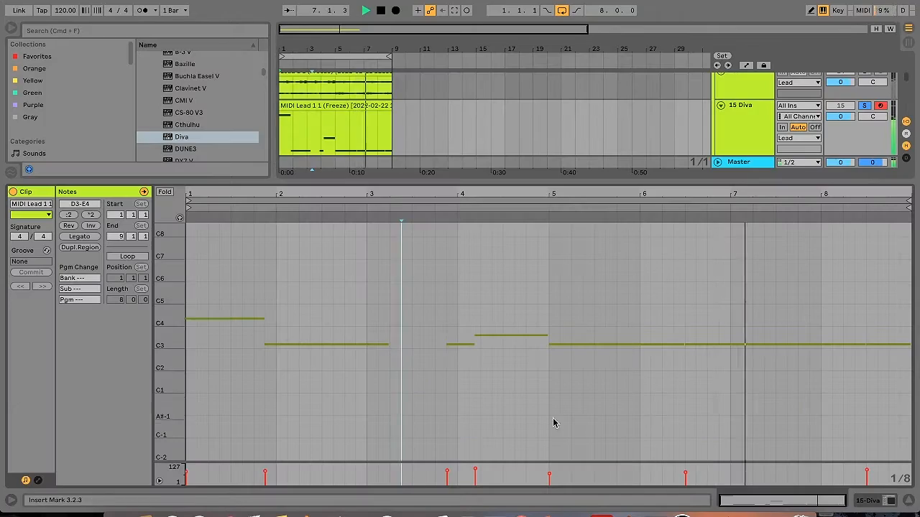
Rework the long D3 note around bars 6.3 to 8.2 into shorter notes, raising the first and moving the last to A3
left_click(731, 341)
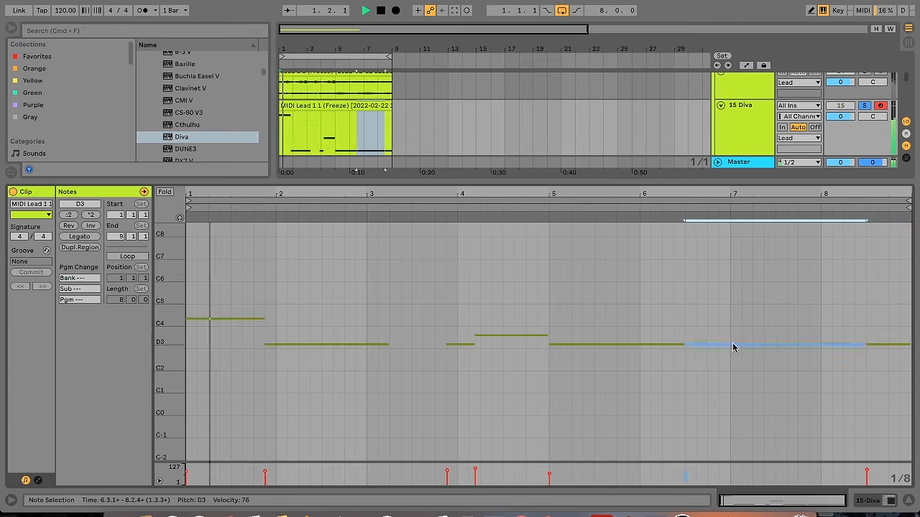
key("Down")
key("Down")
key("Down")
key("super+d")
left_click(715, 339)
key("Up")
key("super+d")
key("Up")
key("Up")
key("Up")
key("Up")
key("Up")
key("Up")
key("Up")
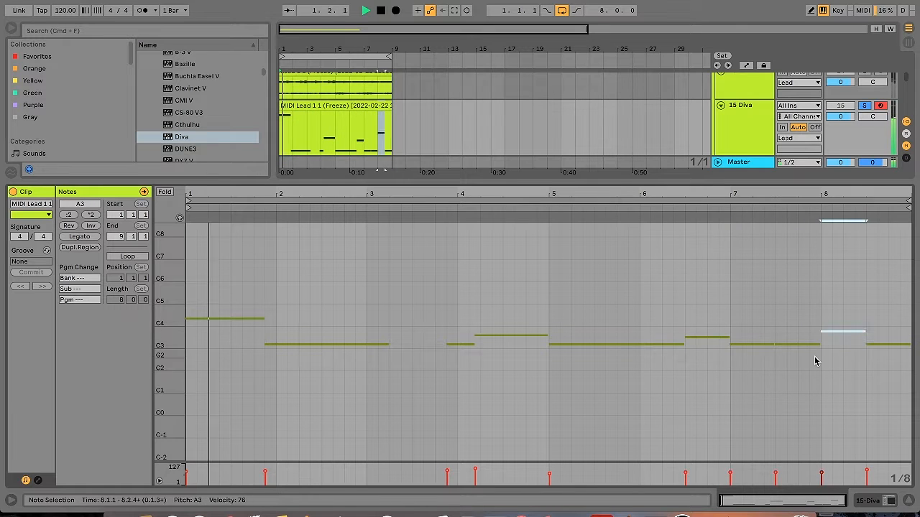
left_click(180, 218)
left_click_drag(839, 297, 839, 368)
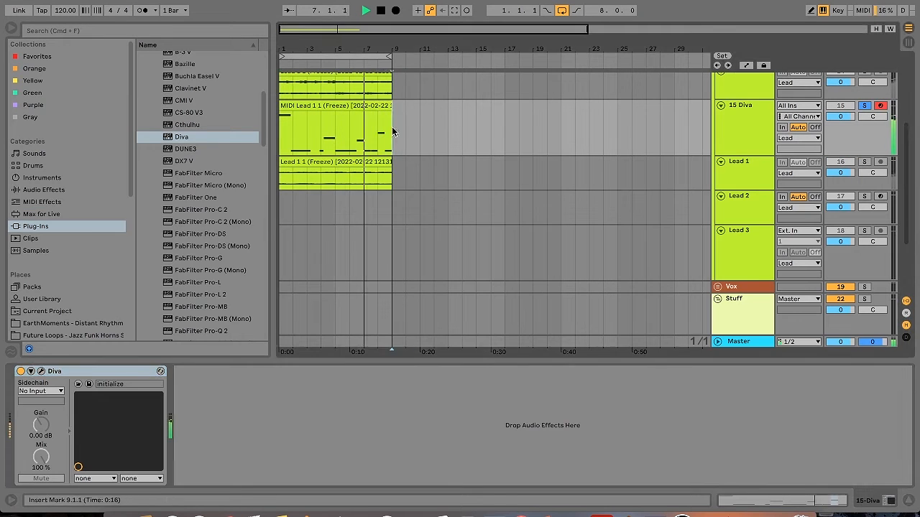
Add an Echo effect to the Diva track and step forward through Diva's presets
left_click(43, 190)
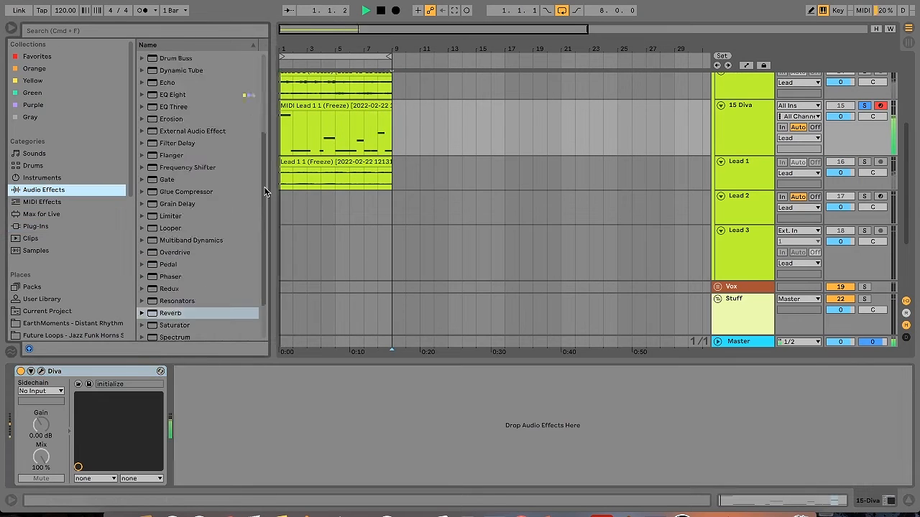
left_click_drag(167, 212, 254, 407)
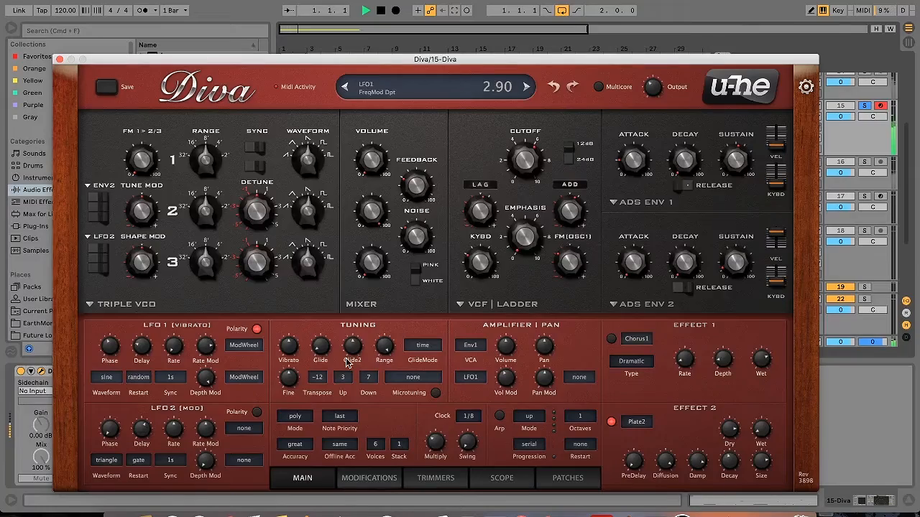
left_click(525, 86)
left_click(526, 87)
left_click(525, 87)
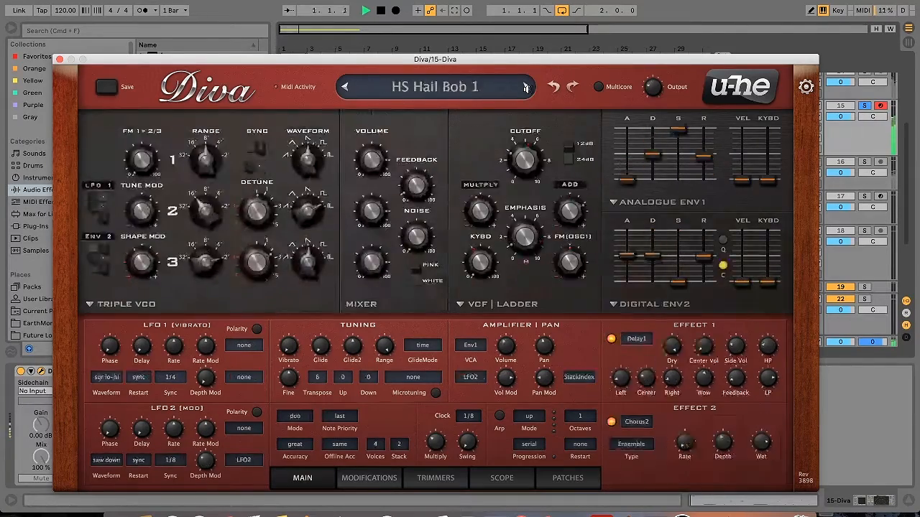
left_click(525, 86)
left_click(525, 87)
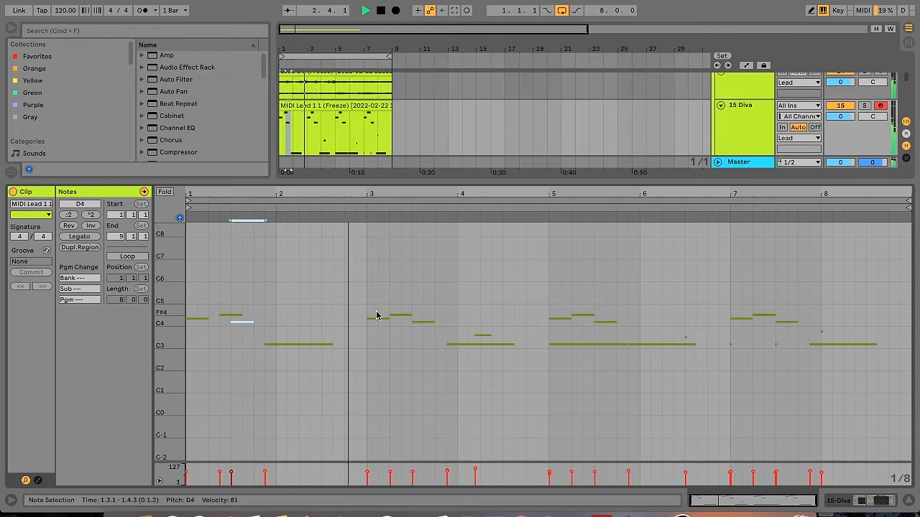
left_click_drag(395, 317, 407, 317)
left_click_drag(575, 316, 585, 318)
left_click(476, 332)
left_click(477, 344)
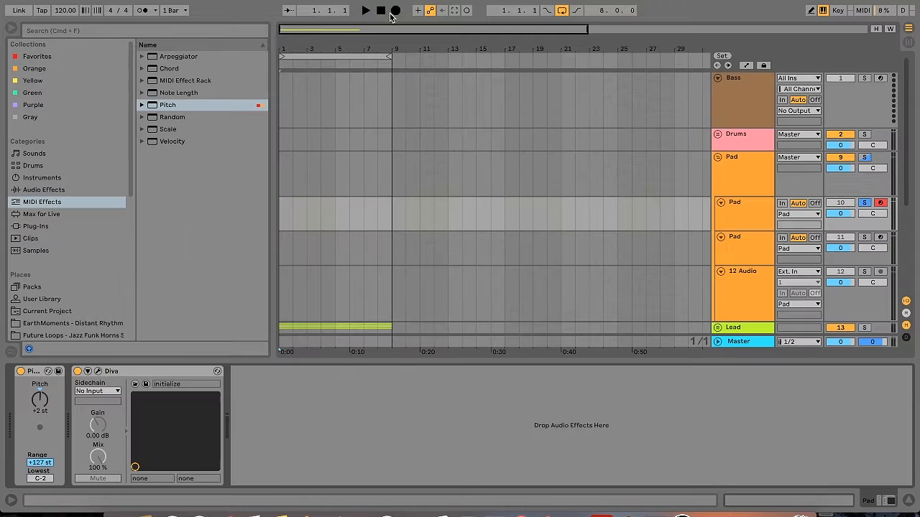
Record a chord part on the first Pad track over the eight-bar loop
left_click(395, 10)
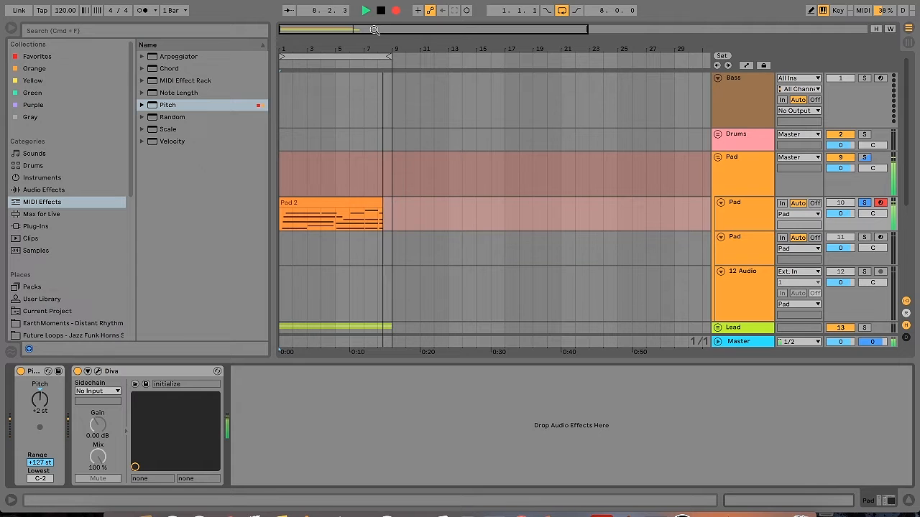
left_click(396, 10)
Extend the G3 note in the Pad 2 clip to span bars 5 to 7, and trim the overhanging C4 note back to bar 5
double_click(338, 203)
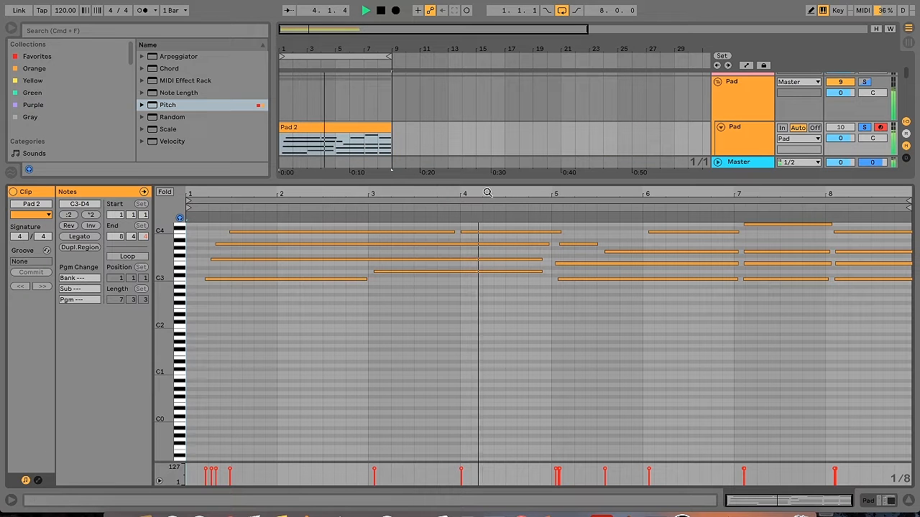
left_click_drag(582, 244, 745, 252)
left_click_drag(649, 183, 649, 84)
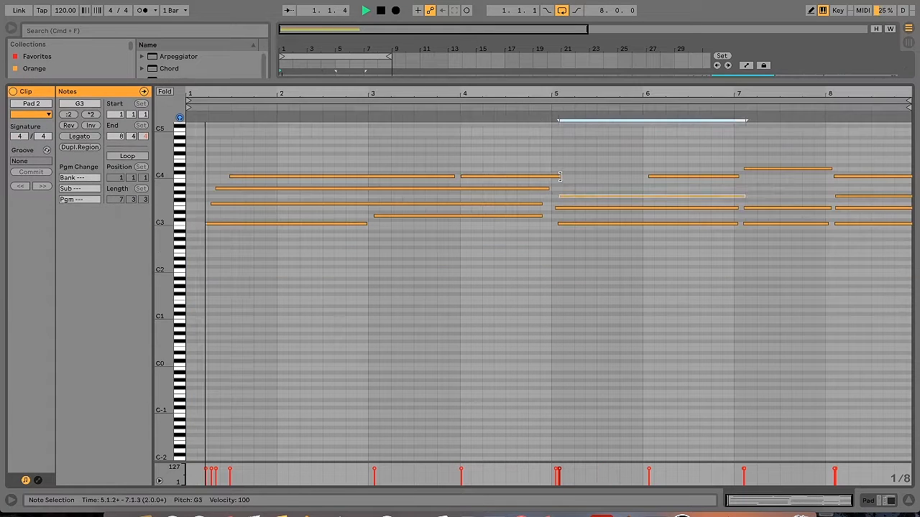
left_click_drag(561, 176, 550, 176)
Quantize all notes in the Pad 2 clip and extend the opening chord's notes back to bar 1
key("super+a")
left_click(300, 180)
key("super+a")
key("super+shift+u")
key("Return")
left_click_drag(201, 163, 241, 231)
left_click_drag(232, 176, 197, 176)
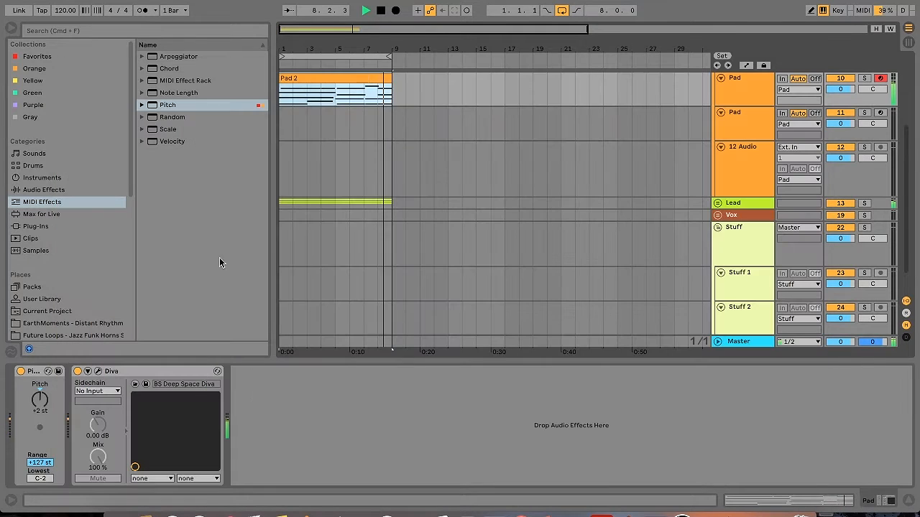
Add an EQ Eight to the Pad track and set band 1 as a low-cut filter at a higher frequency
left_click(53, 185)
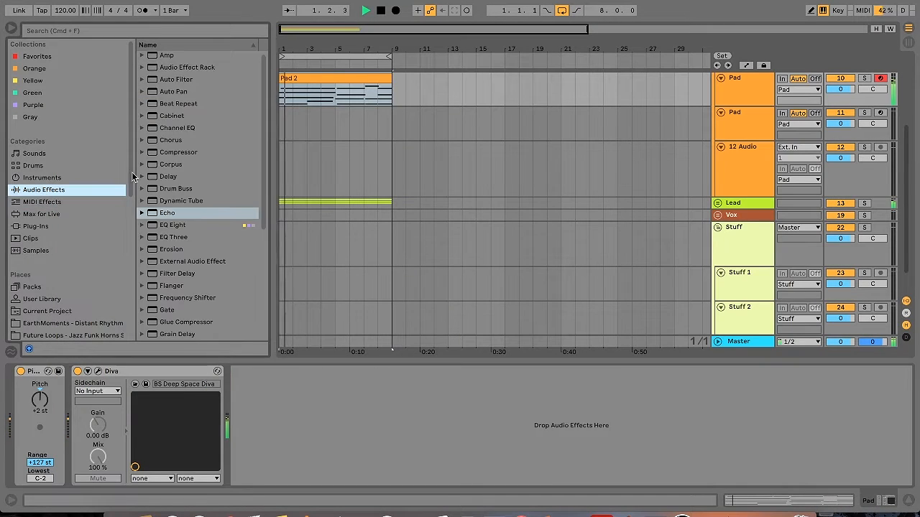
double_click(172, 225)
left_click(276, 469)
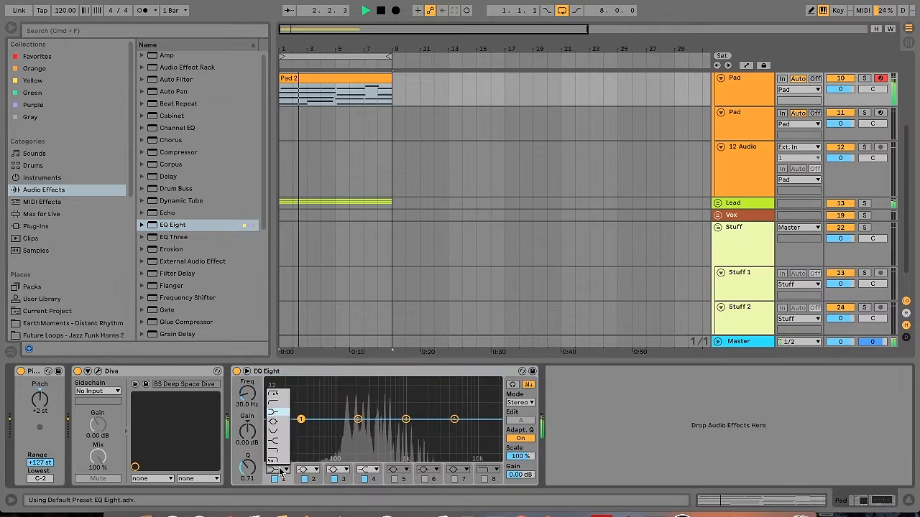
left_click(275, 409)
left_click_drag(302, 431, 364, 426)
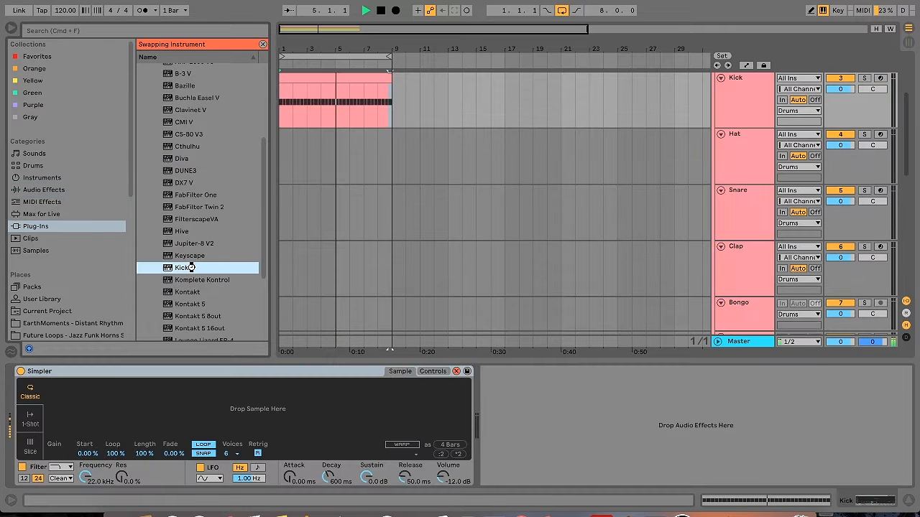
Load the Kick 2 plug-in on the Kick track and pull down the starting point of its pitch curve
double_click(191, 268)
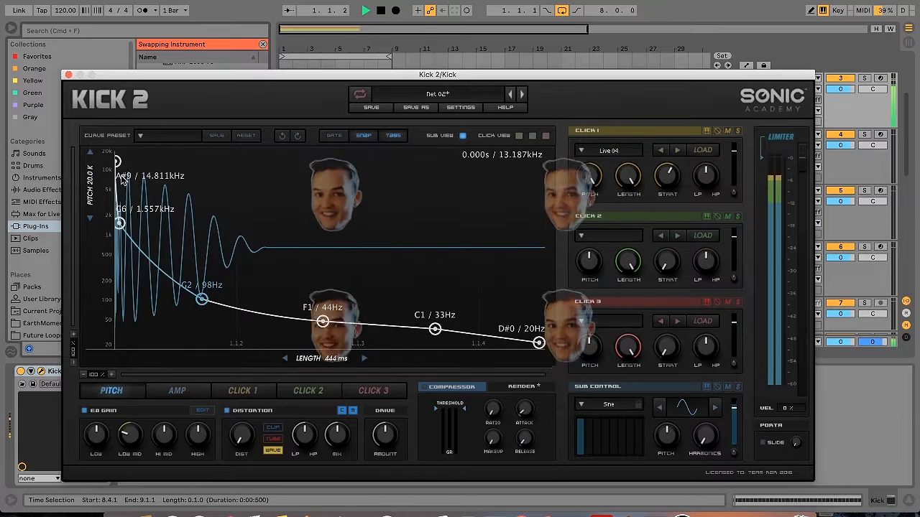
mouse_move(123, 235)
left_mouse_down()
mouse_move(126, 251)
mouse_move(123, 236)
left_mouse_up()
left_click_drag(117, 162, 123, 304)
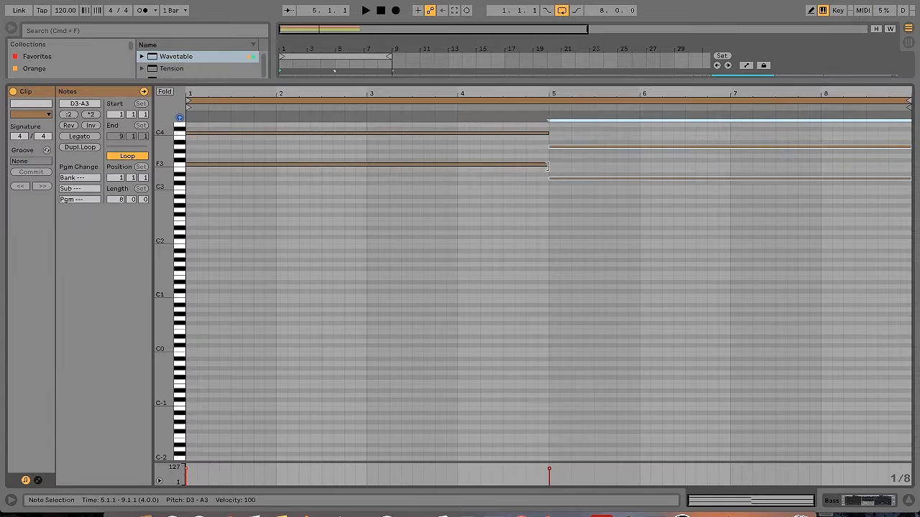
Lower the Bass clip's notes from bar 5 to C#3 and G#3, and shift all its notes two semitones up and one octave down
key("Down")
key("Down")
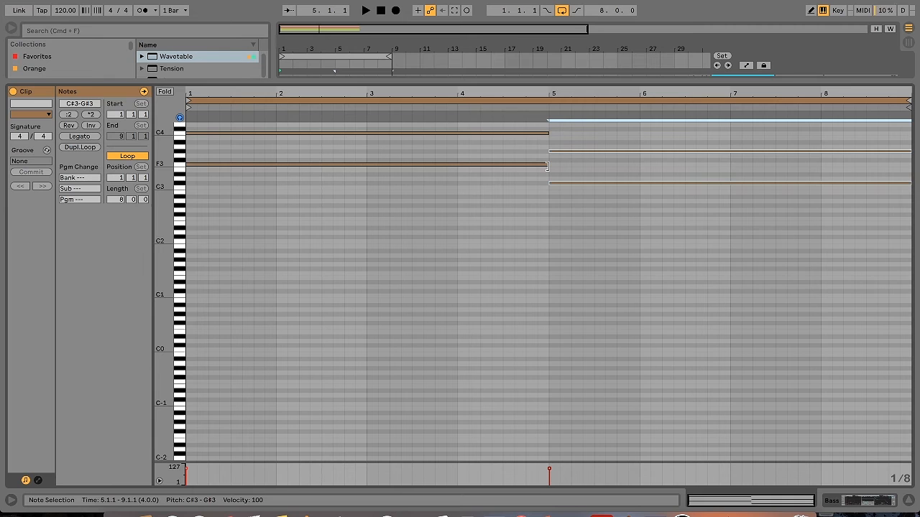
key("super+a")
key("Up")
key("Up")
key("shift+Down")
key("shift+Down")
key("shift+Up")
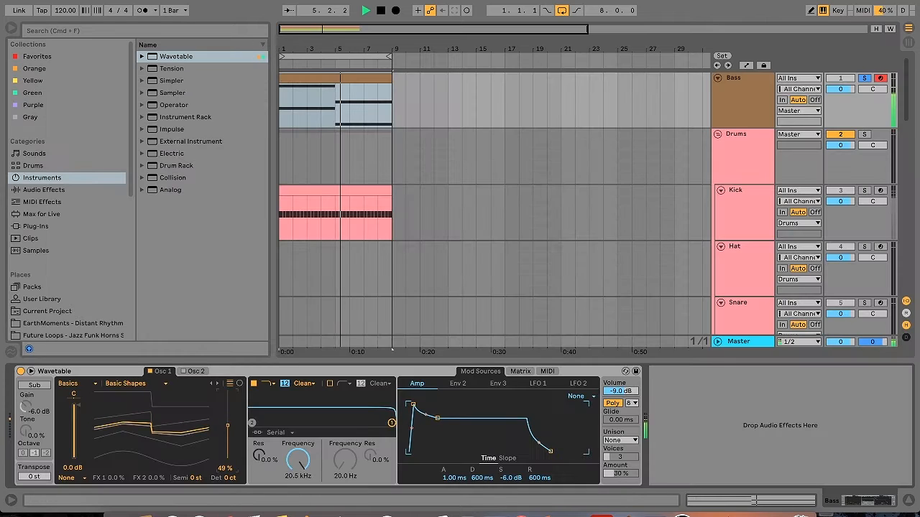
Set the Bass Wavetable's Osc 1 wavetable position to 57% and the first filter's resonance to 5.2%
left_click_drag(228, 424, 228, 420)
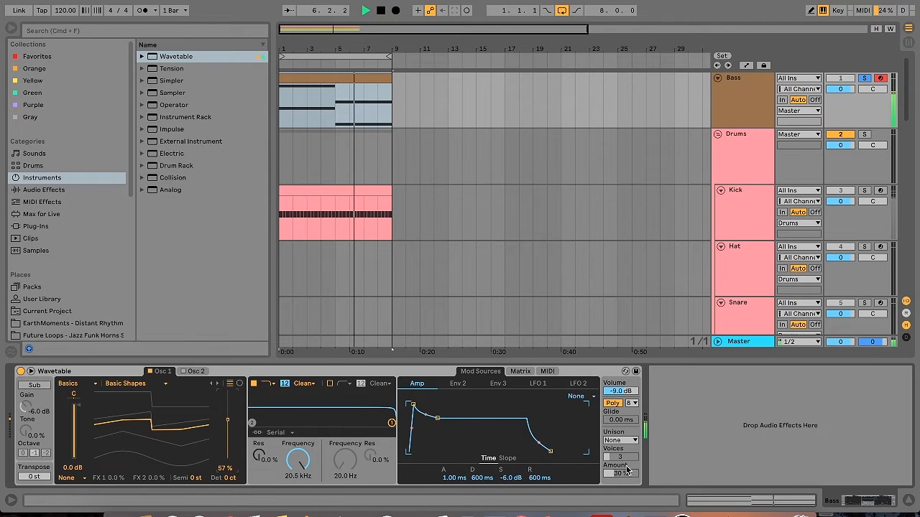
mouse_move(392, 423)
left_mouse_down()
mouse_move(324, 422)
mouse_move(393, 423)
left_mouse_up()
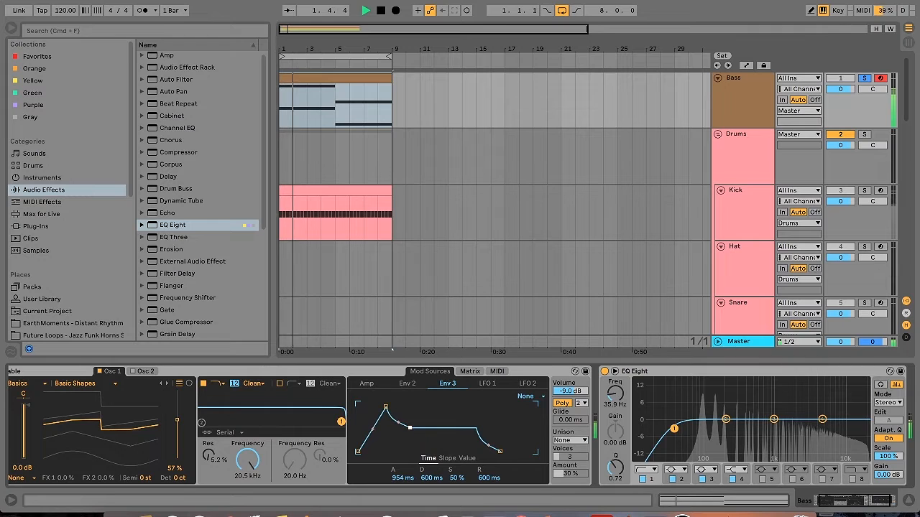
left_click_drag(410, 429, 410, 405)
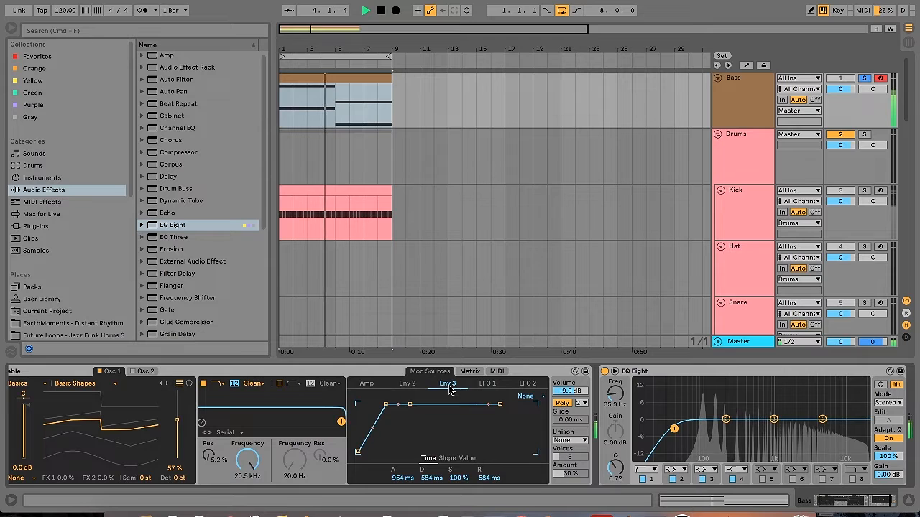
Assign Env 3 to Pitch in the Bass Wavetable's modulation matrix with an amount of 7
left_click(471, 371)
left_click_drag(465, 411, 465, 405)
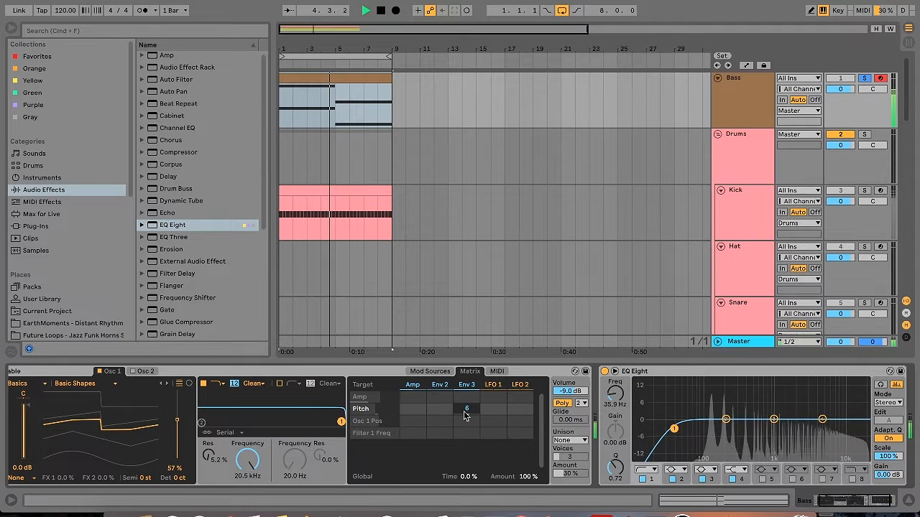
left_click_drag(464, 412, 464, 410)
Transpose all notes in the Bass clip down seven semitones so they span G0 to G1, and return to the track's devices
left_click(342, 78)
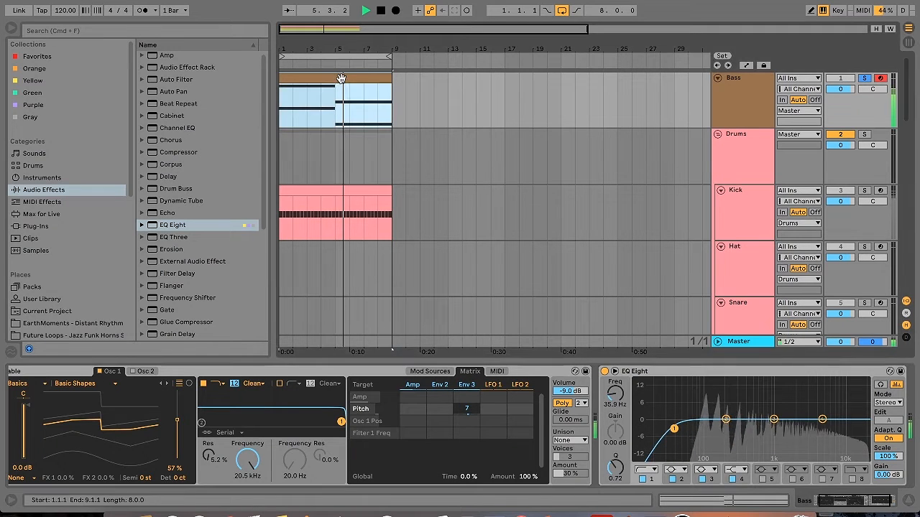
double_click(341, 78)
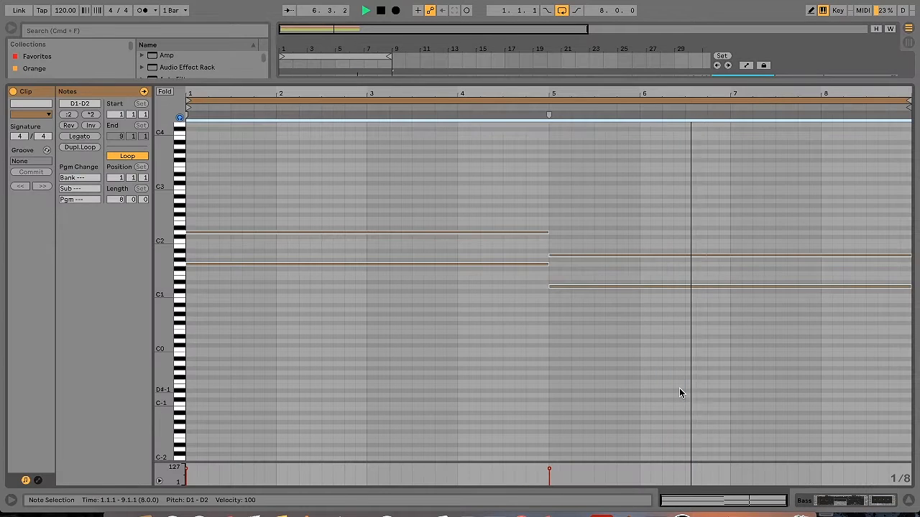
key("Down")
key("Down")
key("Down")
key("Down")
key("Down")
key("Down")
key("Down")
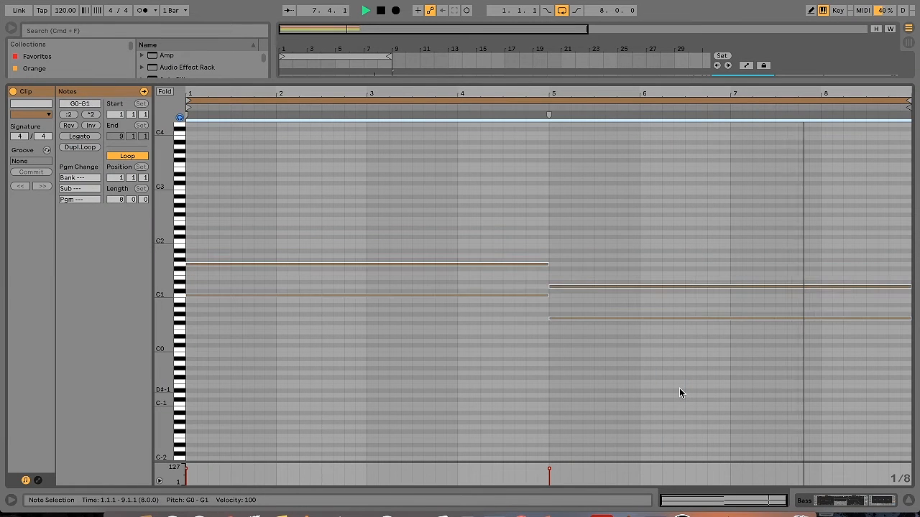
left_click(863, 502)
Set Wavetable's Env 3 attack to 172 ms, and the Amp envelope to 18.3 ms attack, 584 ms decay and 0.0 dB sustain
left_click(466, 385)
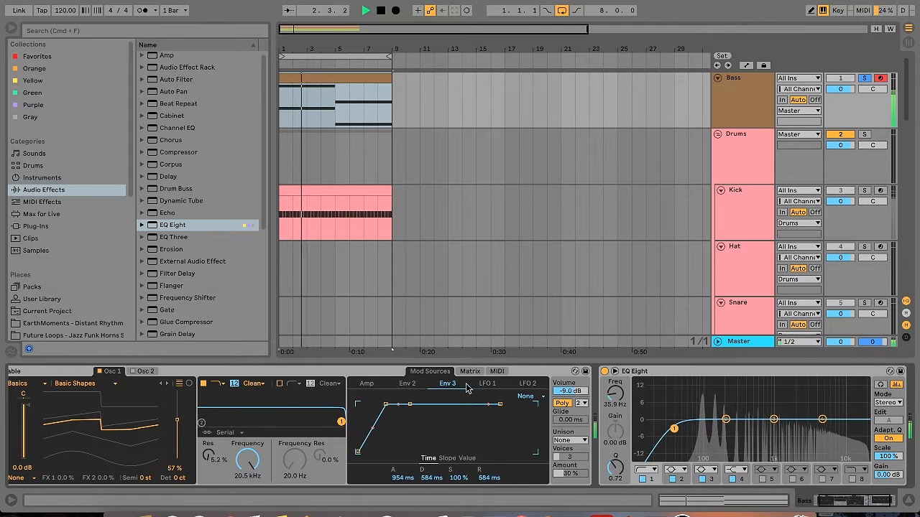
left_click_drag(387, 406, 374, 404)
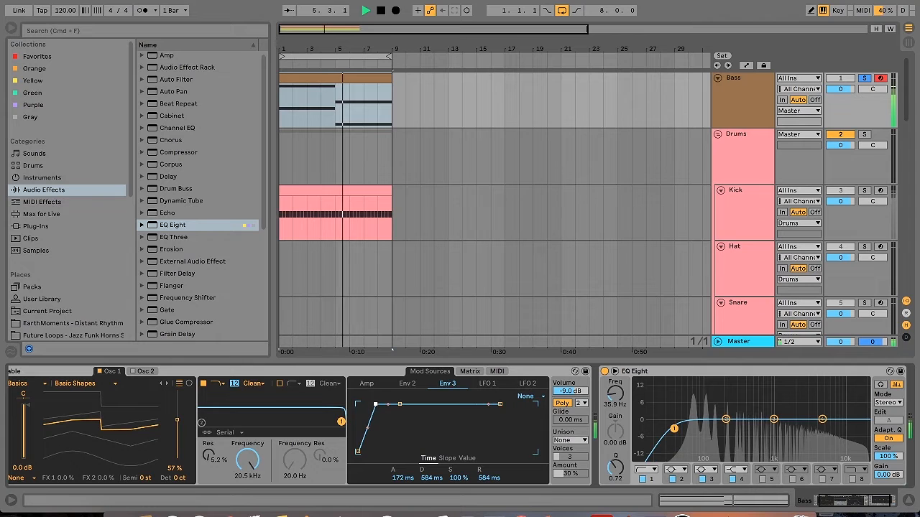
left_click(367, 384)
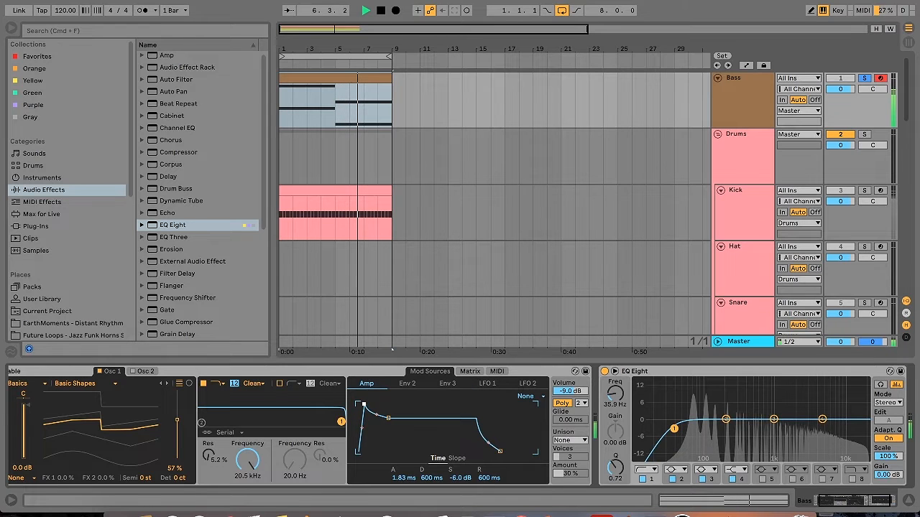
left_click_drag(395, 418, 389, 406)
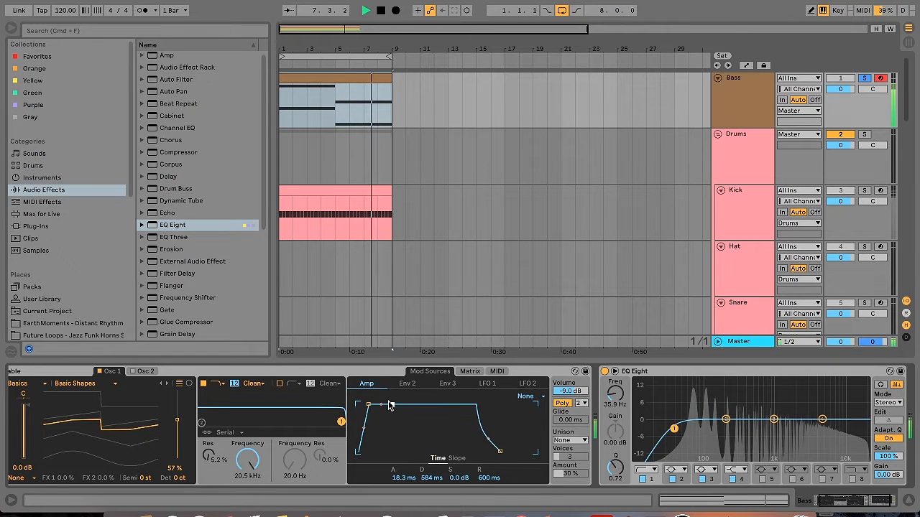
Lower the Bass Wavetable's first filter to about 755 Hz and set its unison mode to Classic with a 16% amount
left_click_drag(340, 421, 275, 422)
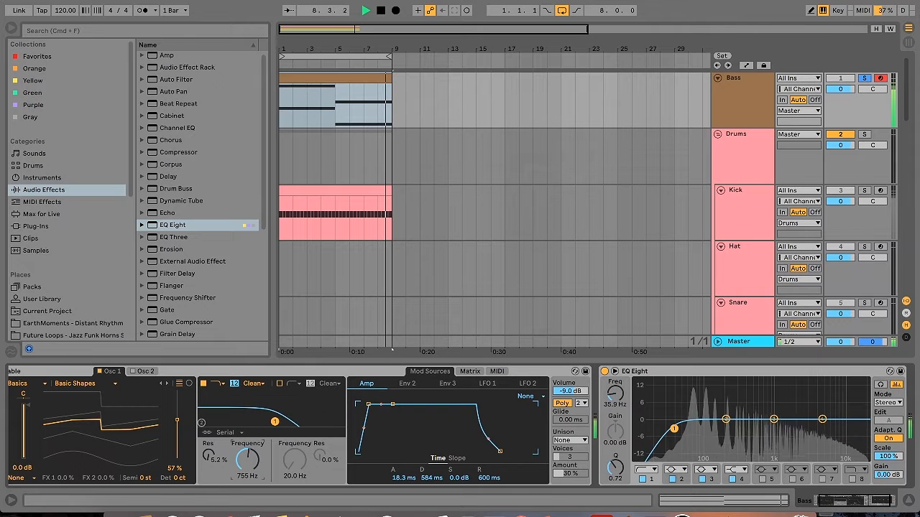
left_click(570, 440)
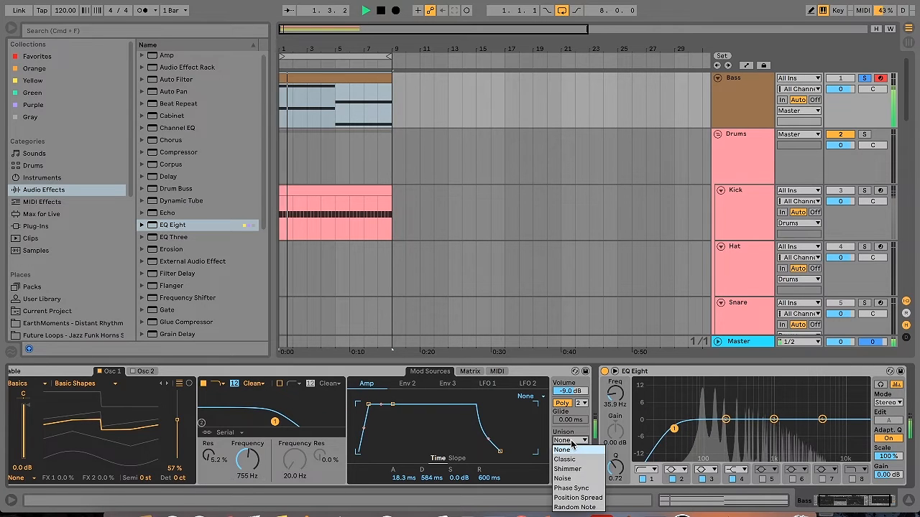
left_click(565, 459)
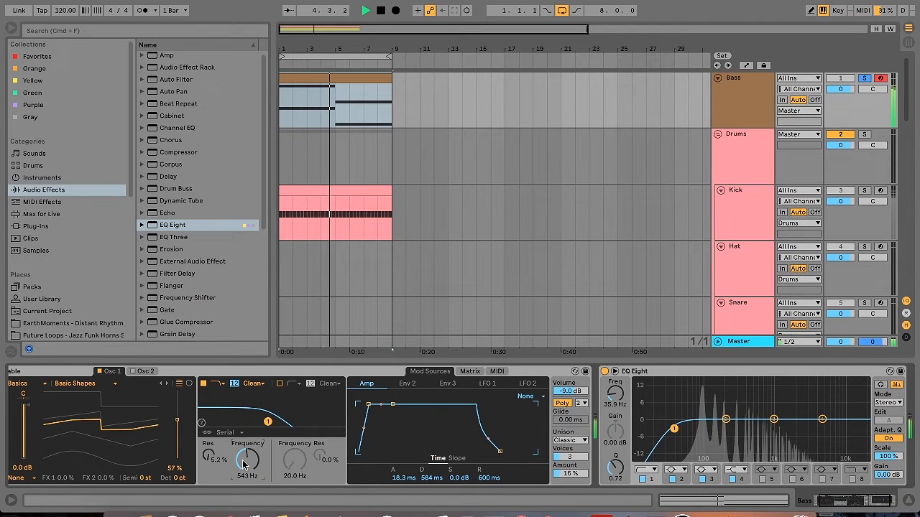
left_click(116, 371)
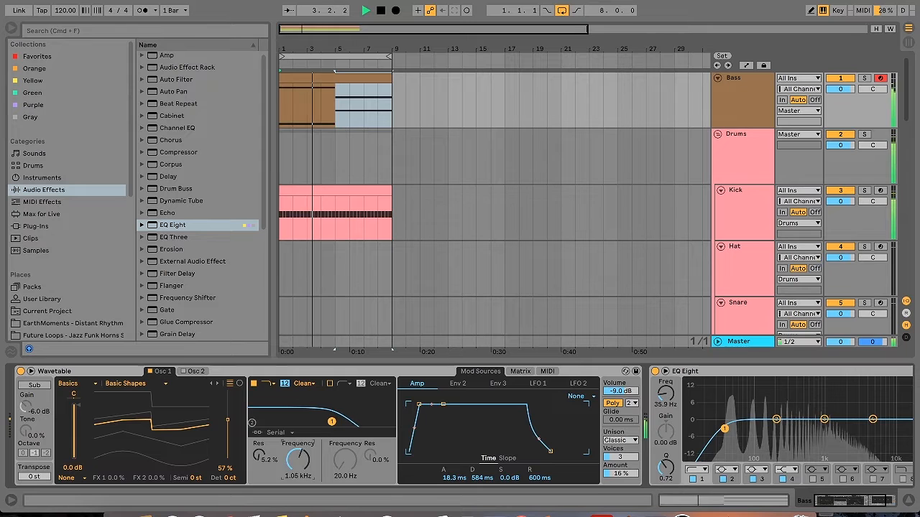
left_click(537, 383)
left_click(521, 370)
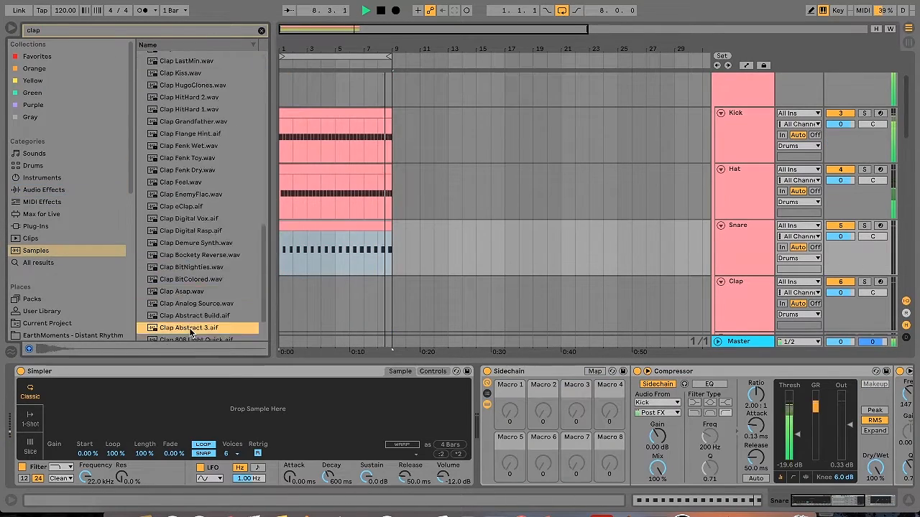
Browse the claps in the Vengeance Samples folder and load VEDH Clap 027.wav into the Snare track's Simpler
scroll(65, 216, "down", 1)
left_click(54, 201)
left_click(144, 92)
left_click(151, 105)
left_click(209, 334)
key("Down")
key("Down")
key("Down")
key("Down")
key("Down")
key("Down")
key("Down")
key("Down")
left_click_drag(209, 334, 222, 411)
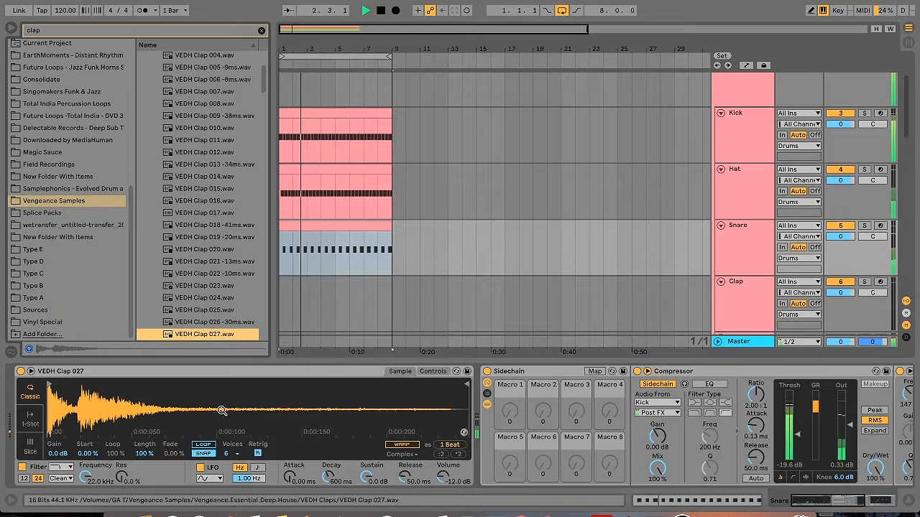
Adjust the Snare compressor's attack, group the Simpler into an Instrument Rack and duplicate its chain
left_click_drag(757, 431, 757, 429)
right_click(181, 373)
left_click(203, 415)
left_click(22, 394)
key("super+d")
Solo the Snare track and the rack's first chain, and shorten the loop sample in Simpler to its first hit
left_click(865, 226)
left_click(154, 401)
left_click(601, 372)
left_click_drag(349, 443, 238, 434)
left_click(569, 372)
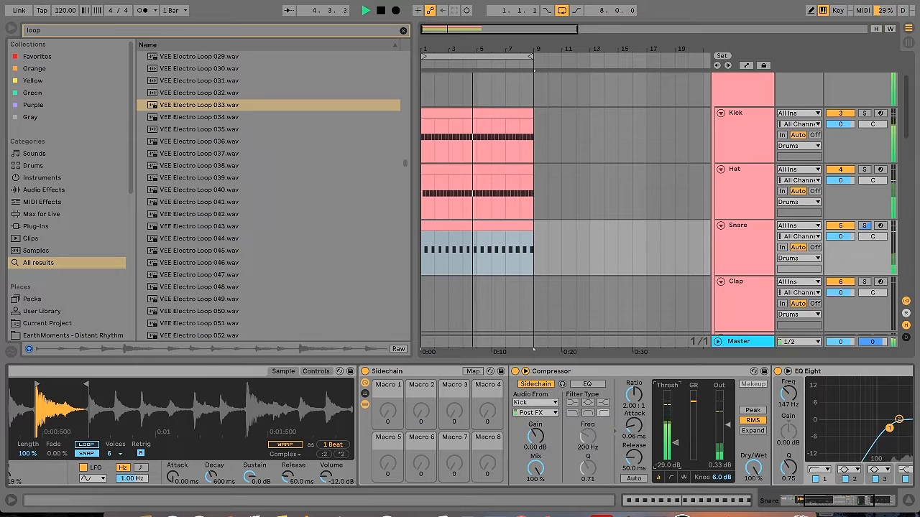
Set the Snare compressor's threshold to -7.58 dB and the Simpler's volume to -7.43 dB
left_click_drag(674, 443, 668, 414)
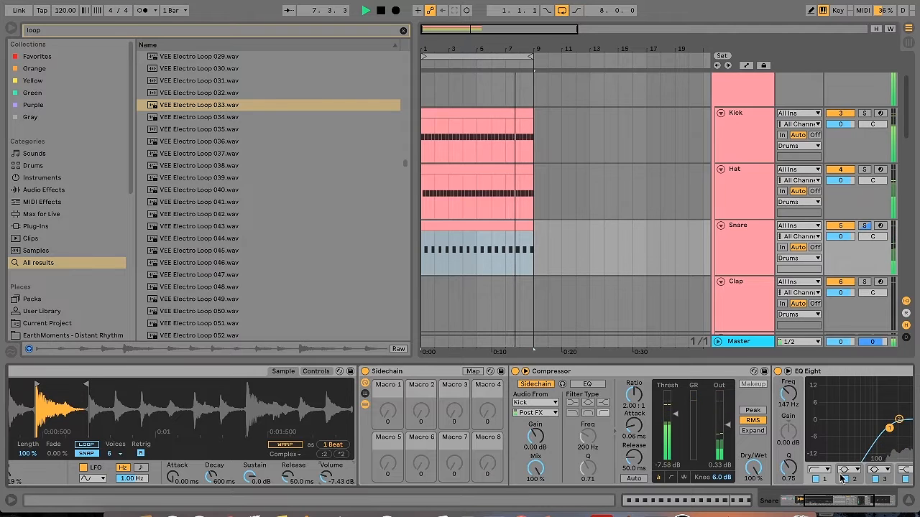
left_click_drag(829, 505, 164, 427)
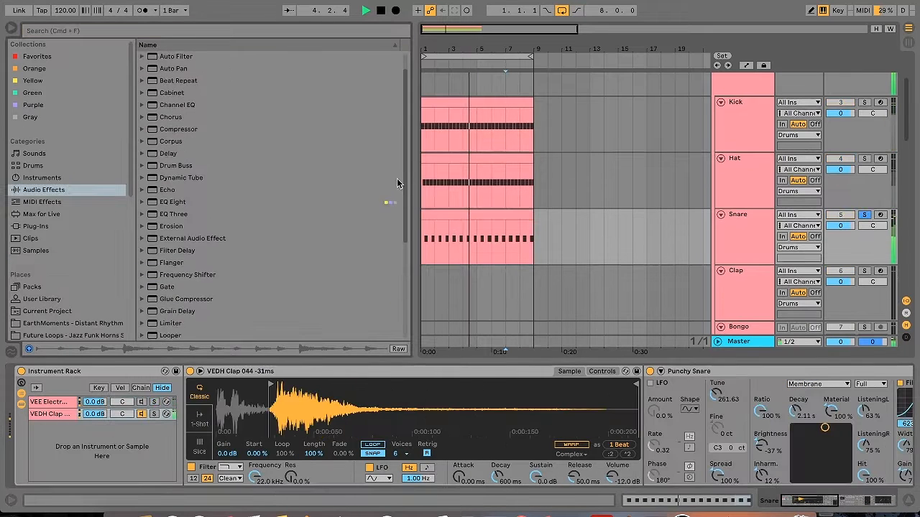
Add the Bright Room reverb preset to the Snare track with a decay time of 1.62 s and 22% dry/wet
left_click_drag(406, 215, 407, 283)
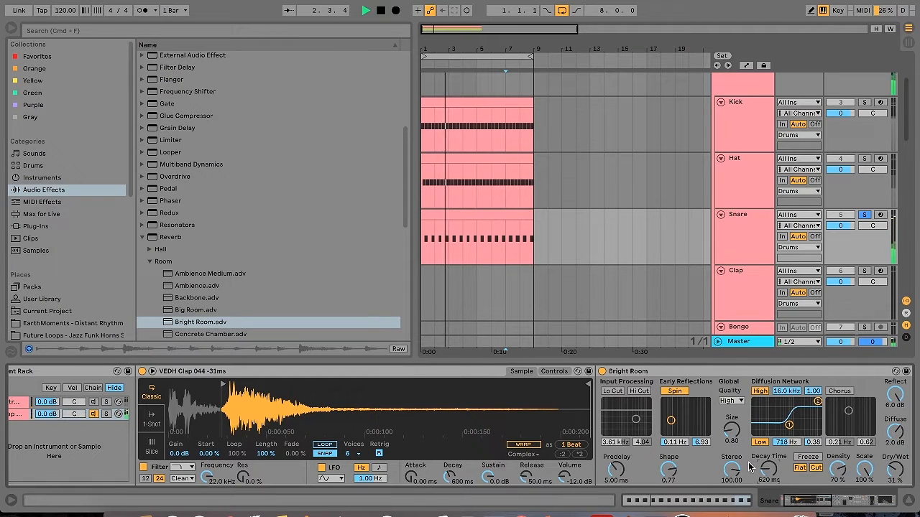
left_click_drag(768, 471, 768, 454)
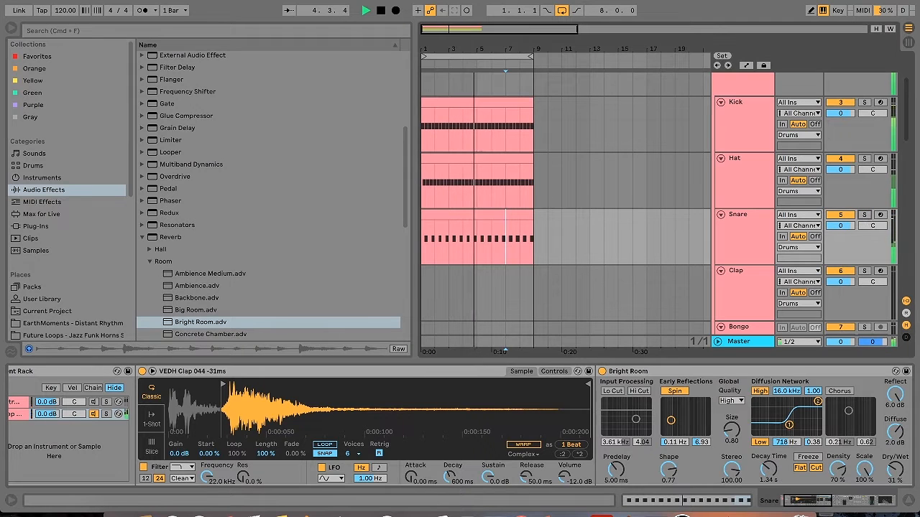
left_click_drag(768, 469, 768, 465)
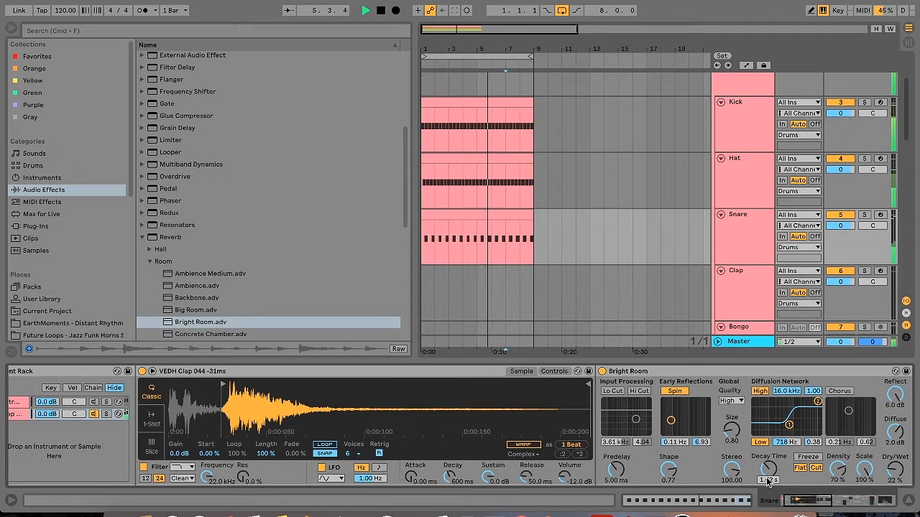
left_click(861, 503)
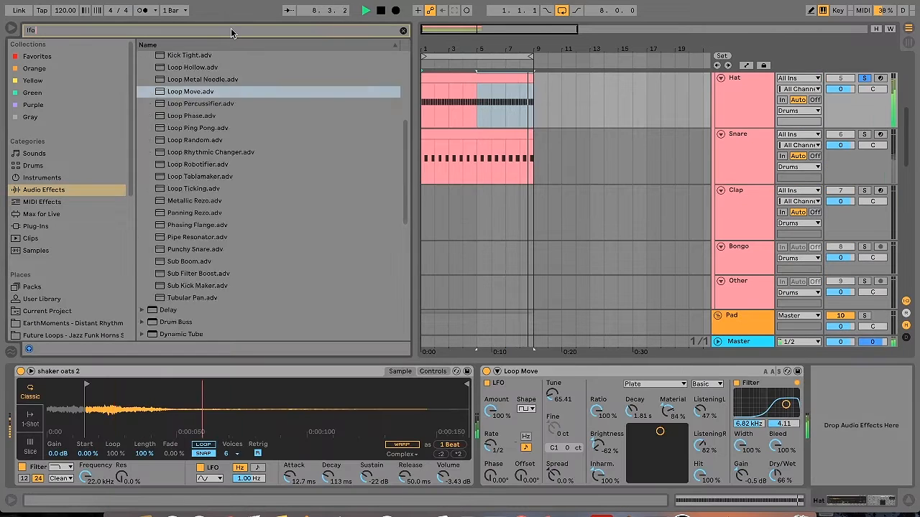
Search the plug-ins for "lfo" and add LFOTool after Loop Move on the Hat track holding the shaker oats 2 sample
type("lfo")
left_click(35, 225)
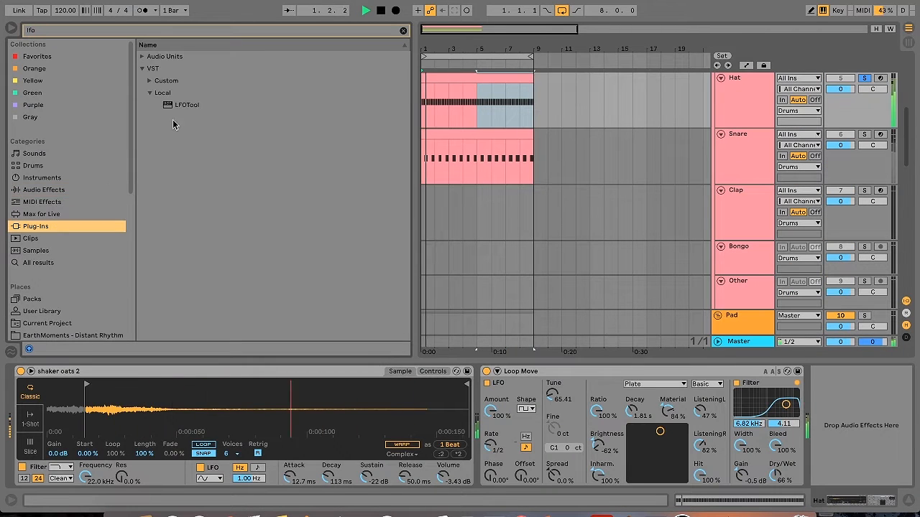
double_click(188, 106)
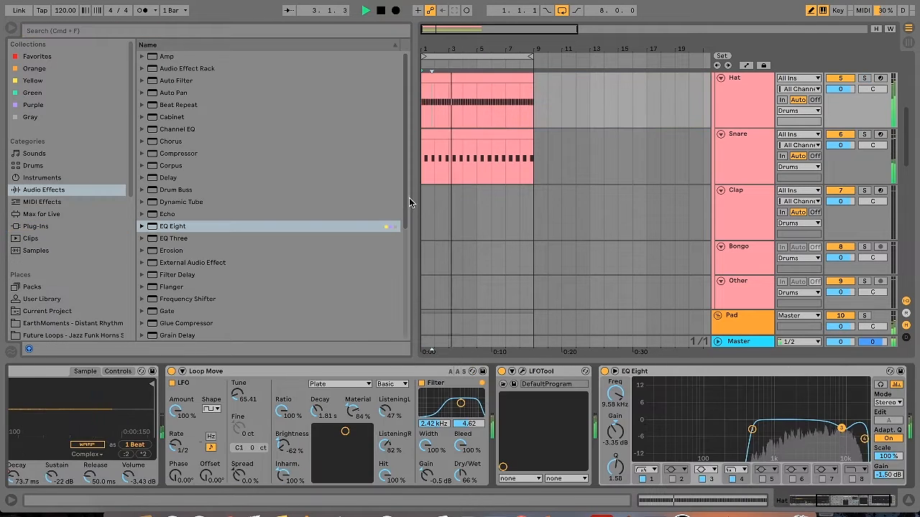
Add a Saturator from the audio effects to the Snare track, between the reverb and the Sidechain rack
left_click_drag(406, 197, 408, 238)
left_click_drag(178, 254, 505, 398)
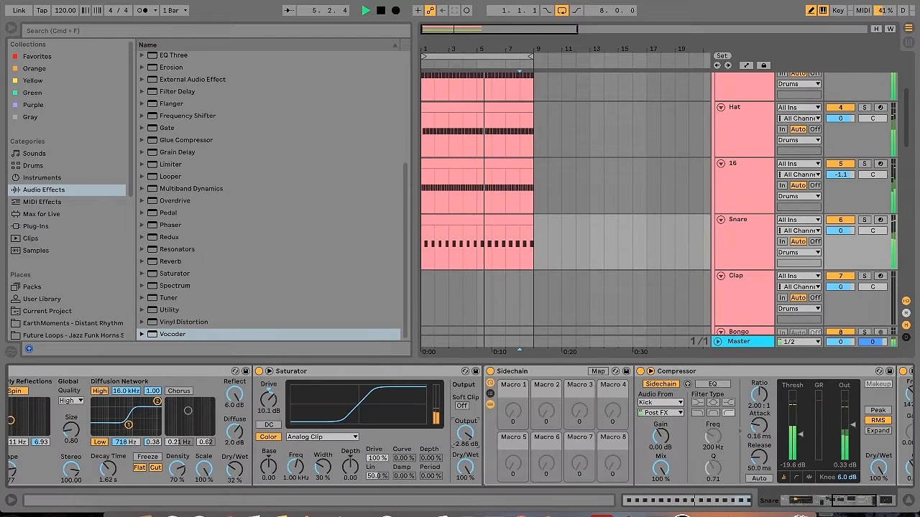
Narrow the browser to give the arrangement more room, and select the Bass clip
left_click_drag(416, 277, 231, 277)
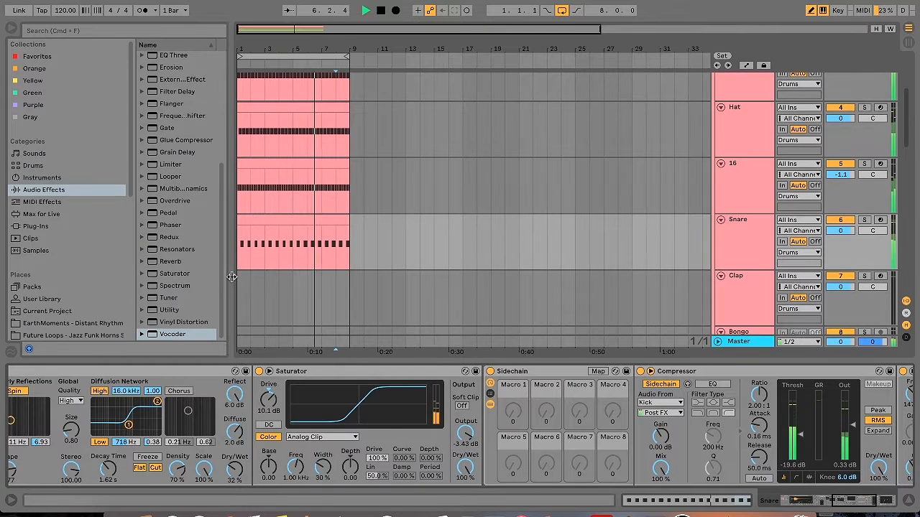
left_click_drag(906, 138, 907, 105)
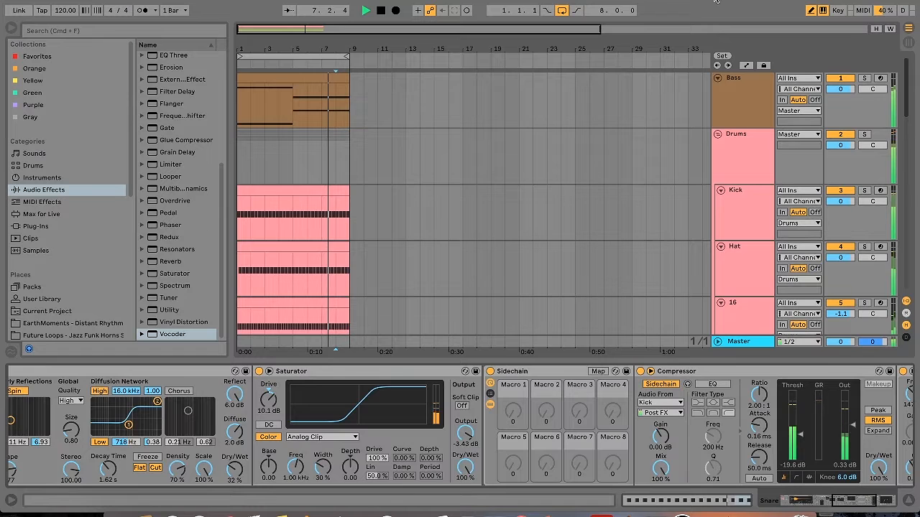
left_click(281, 96)
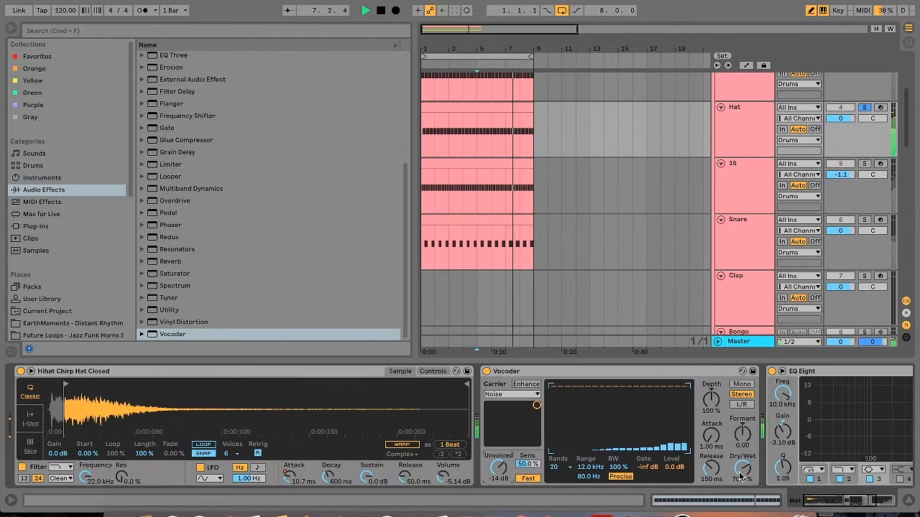
Set the Hat track's Vocoder dry/wet to 63% and lower the EQ Eight high-cut to about 16.3 kHz
left_click_drag(742, 460, 743, 466)
scroll(784, 449, "right", 5)
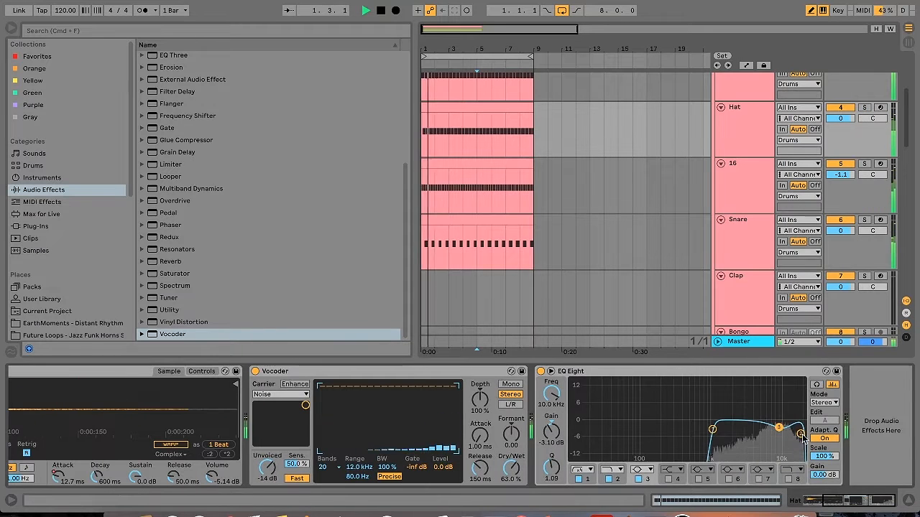
left_click_drag(800, 434, 795, 429)
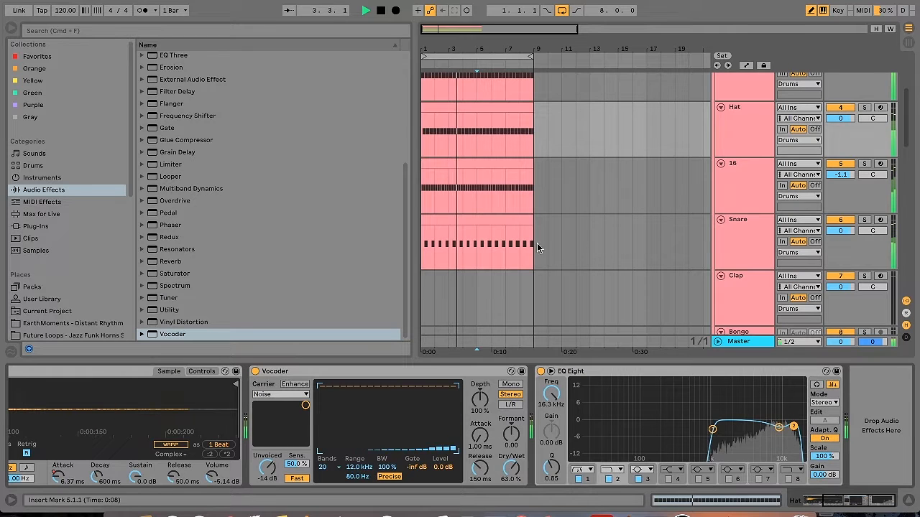
Select the Snare clip and fine-tune the drive of the track's Saturator
left_click(518, 245)
left_click_drag(268, 411, 267, 408)
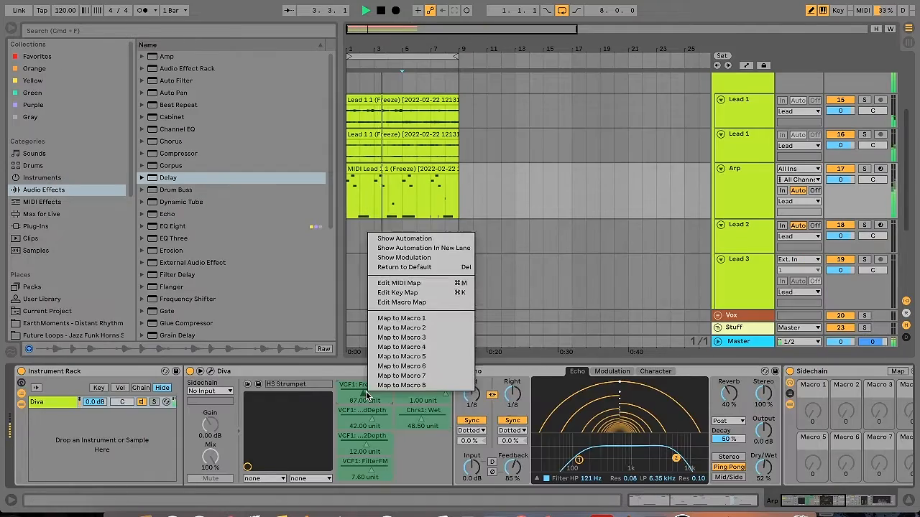
Map Diva's filter and chorus parameters to separate macros of the Arp track's Instrument Rack
right_click(507, 422)
left_click(573, 377)
right_click(504, 440)
left_click(552, 375)
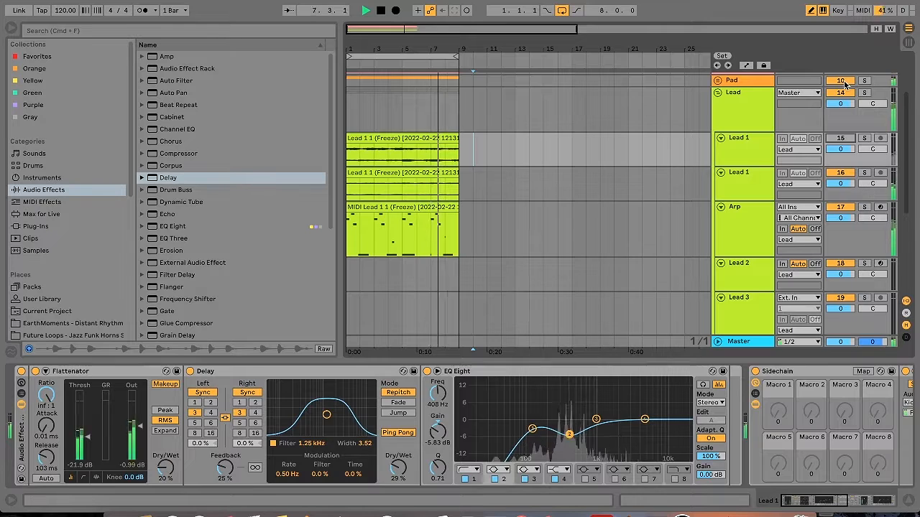
Add Output's Portal plug-in to the Arp track between Diva and Echo
left_click(328, 211)
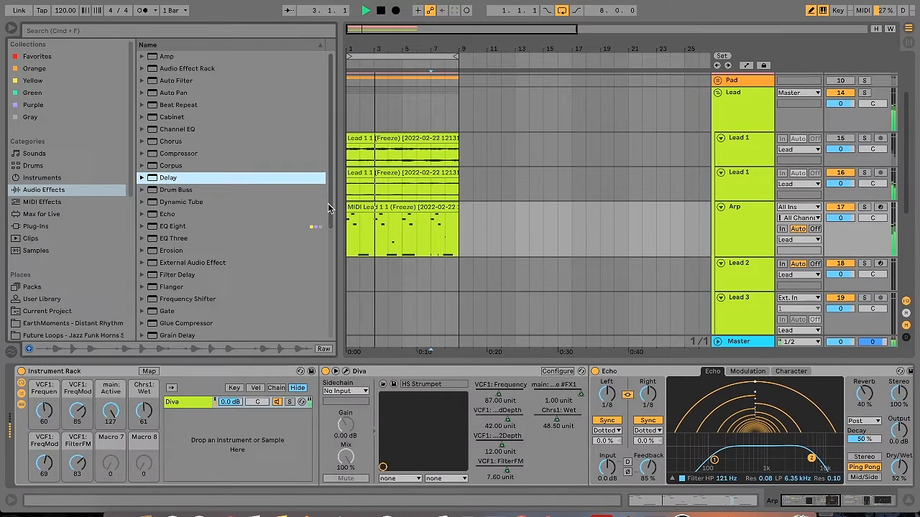
left_click(29, 227)
left_click(150, 189)
left_click_drag(185, 202, 611, 377)
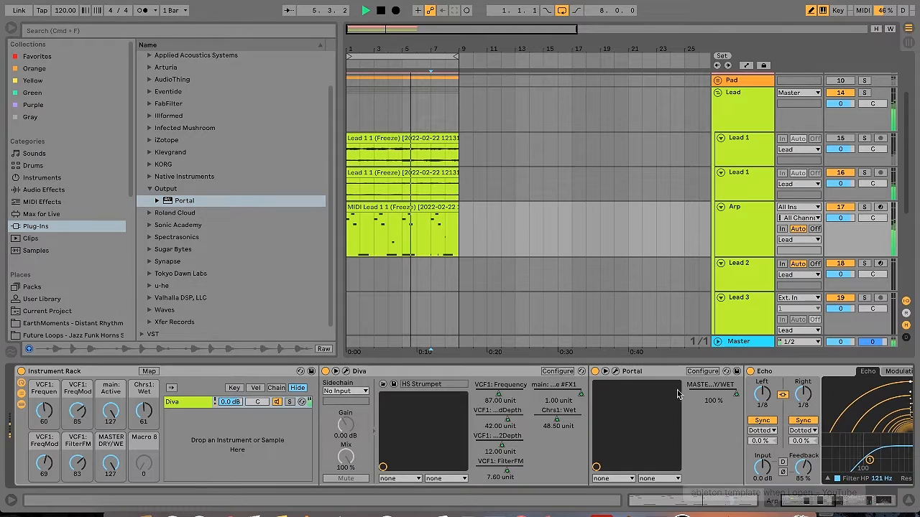
Load the Simple 5ths preset from Portal's Pitch category on the Arp track and close the plug-in window
left_click(615, 372)
left_click(138, 199)
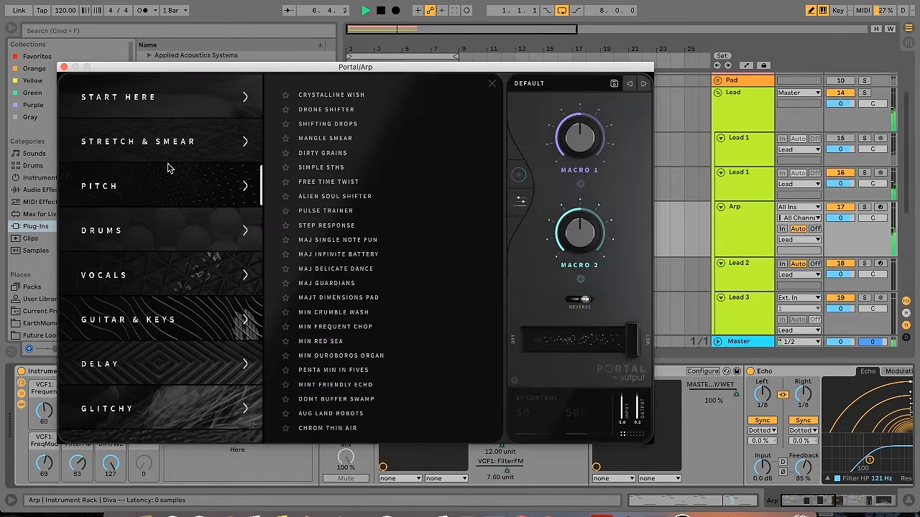
left_click(330, 166)
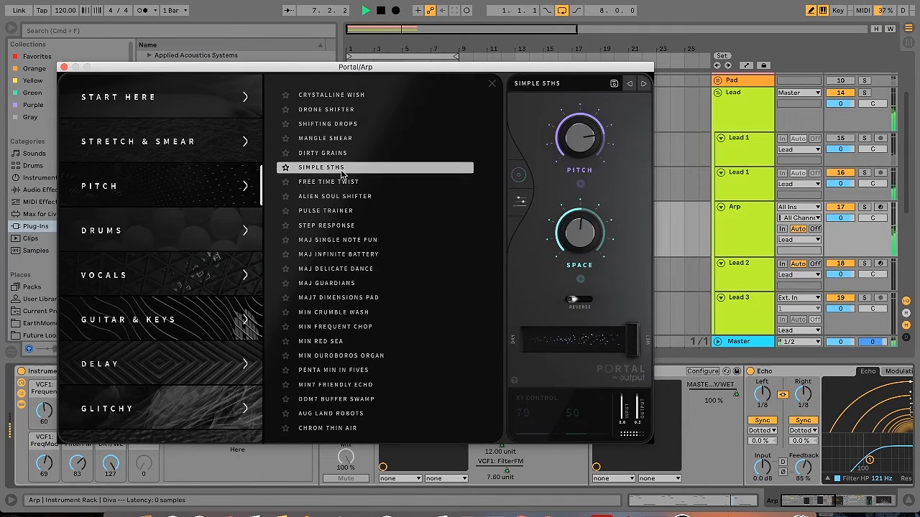
left_click(63, 69)
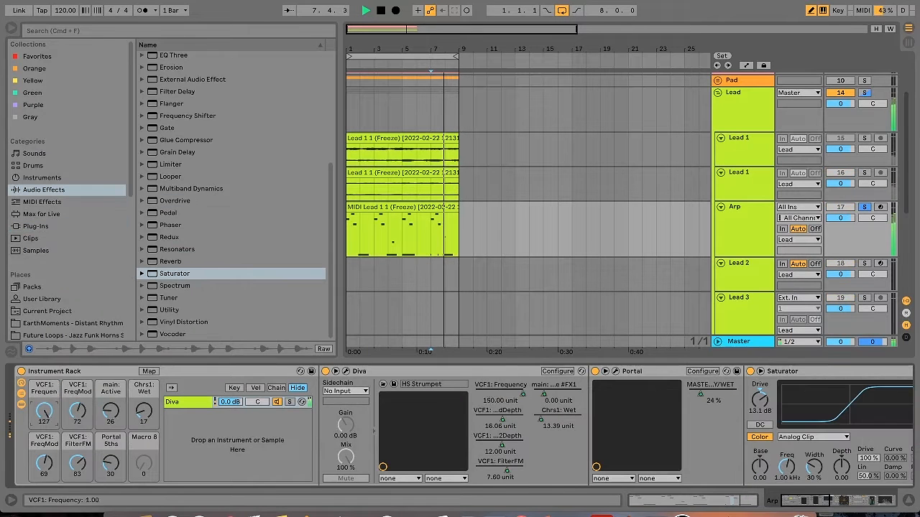
Take the Arp track out of solo and turn up the rack's Portal 5ths macro
left_click(865, 207)
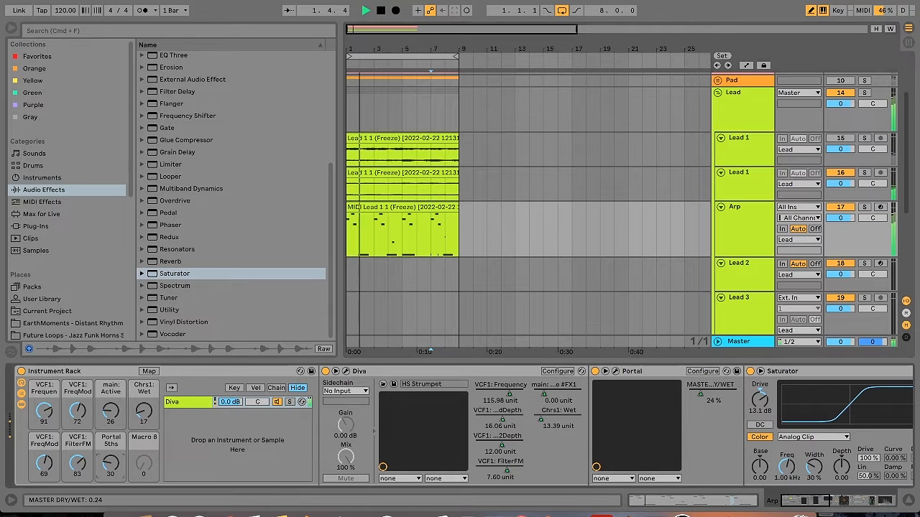
left_click_drag(111, 464, 110, 440)
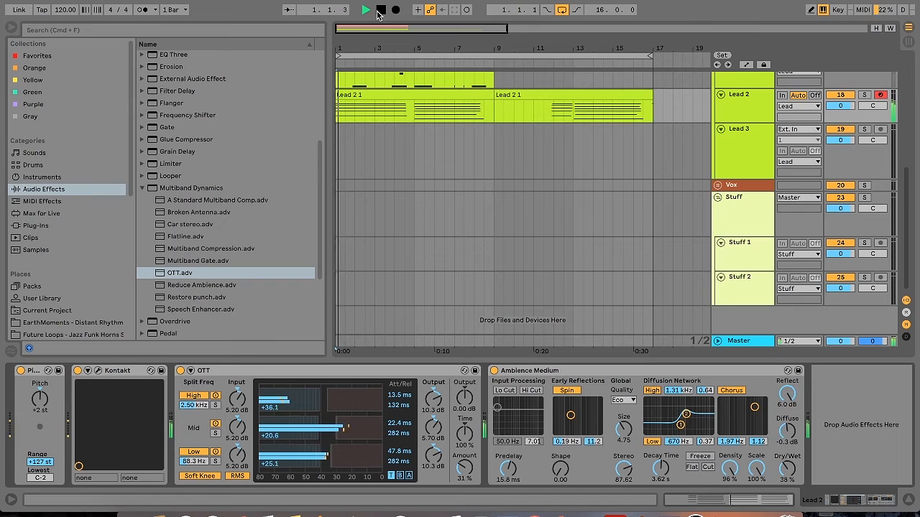
Add a Compressor and an EQ Eight after the reverb on the Lead 2 track
left_click(141, 188)
scroll(321, 125, "up", 5)
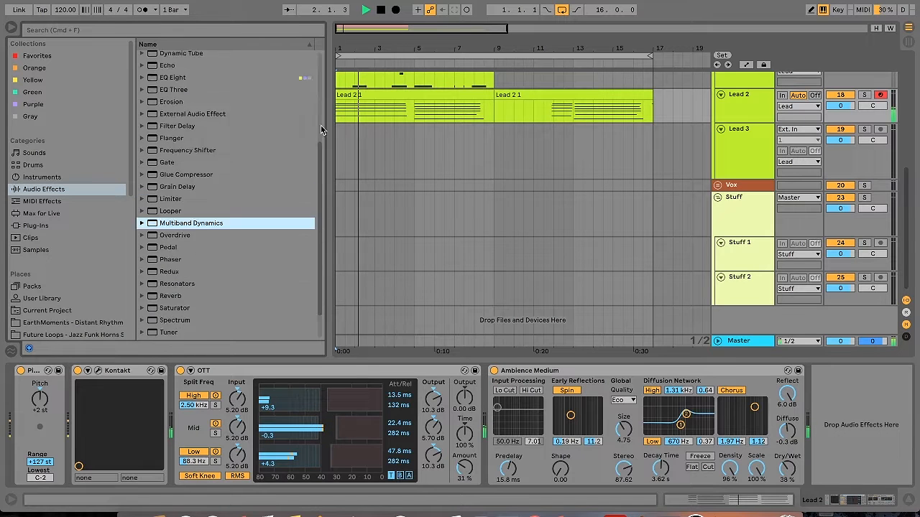
left_click(183, 152)
double_click(183, 153)
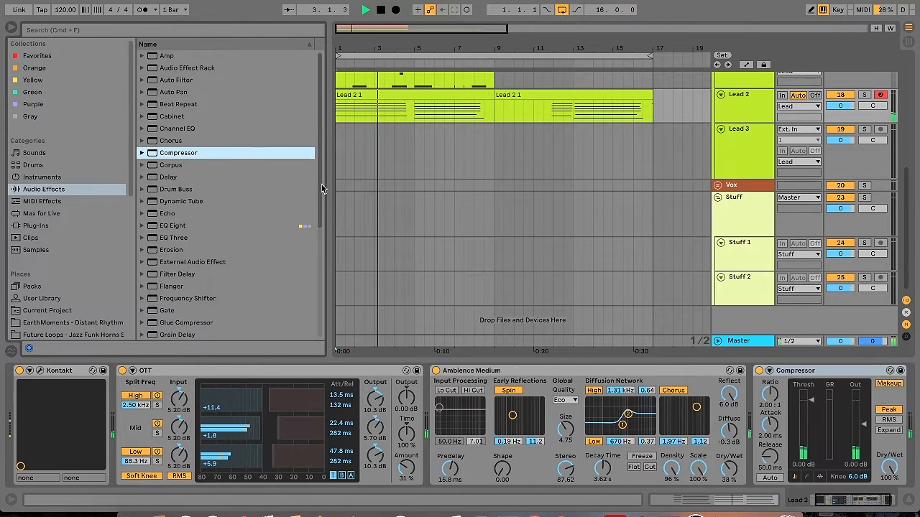
scroll(318, 185, "down", 1)
left_click(176, 205)
double_click(176, 205)
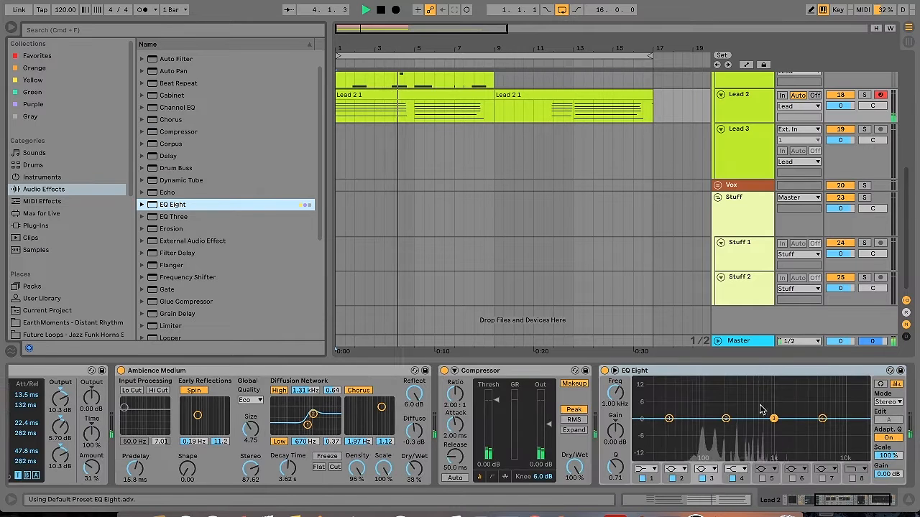
Make the first band of Lead 2's EQ Eight a low cut and move it to a higher frequency
left_click(644, 468)
left_click(645, 420)
left_click_drag(668, 419, 715, 430)
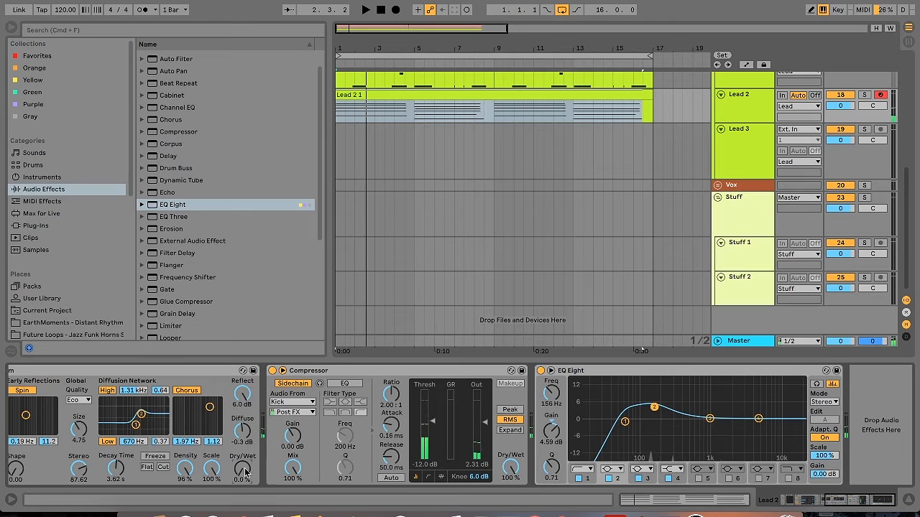
Open the Kontakt instrument's editor on the Lead 2 track
left_click_drag(857, 502, 806, 501)
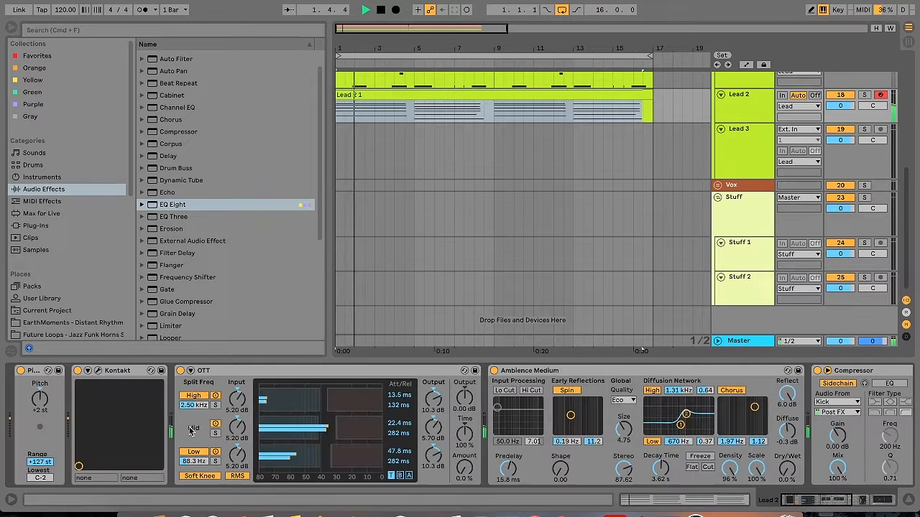
left_click(99, 372)
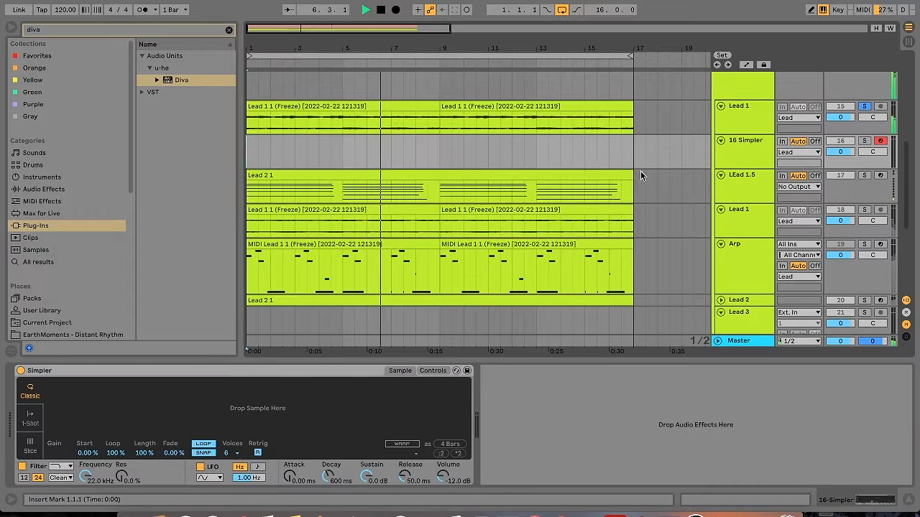
Load the Lead 1 audio clip into the empty Simpler and insert an eight-bar MIDI clip on its track
left_click_drag(378, 107, 369, 413)
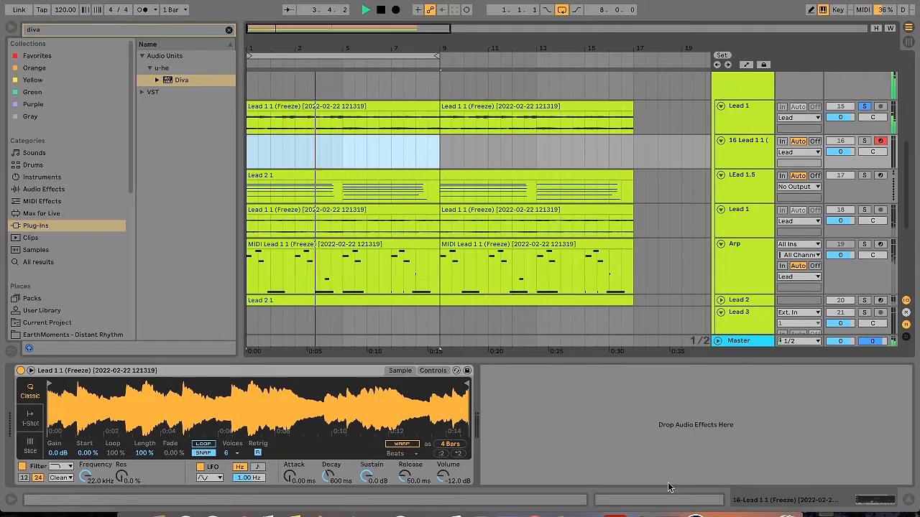
key("ctrl+shift+m")
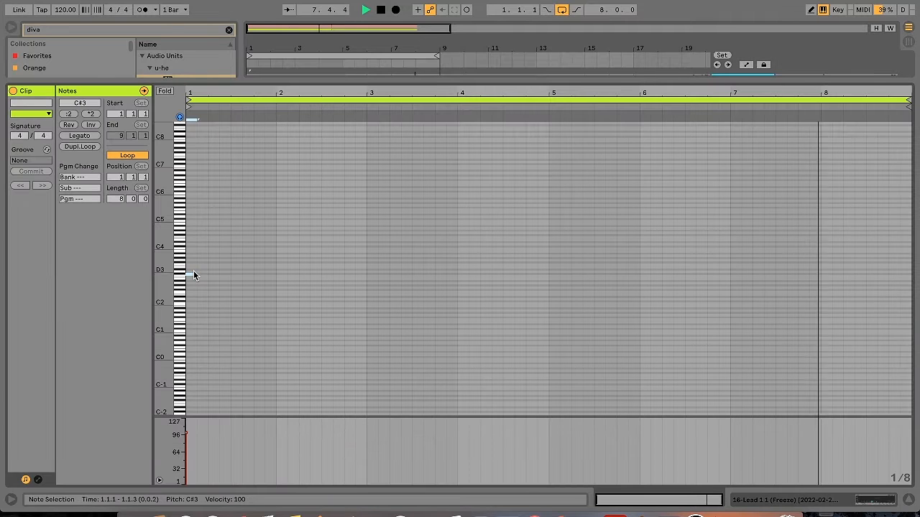
Duplicate the C#3 eighth note until it repeats across all eight bars of the clip
key("ctrl+d")
key("ctrl+d")
key("ctrl+d")
key("ctrl+d")
key("ctrl+d")
key("ctrl+d")
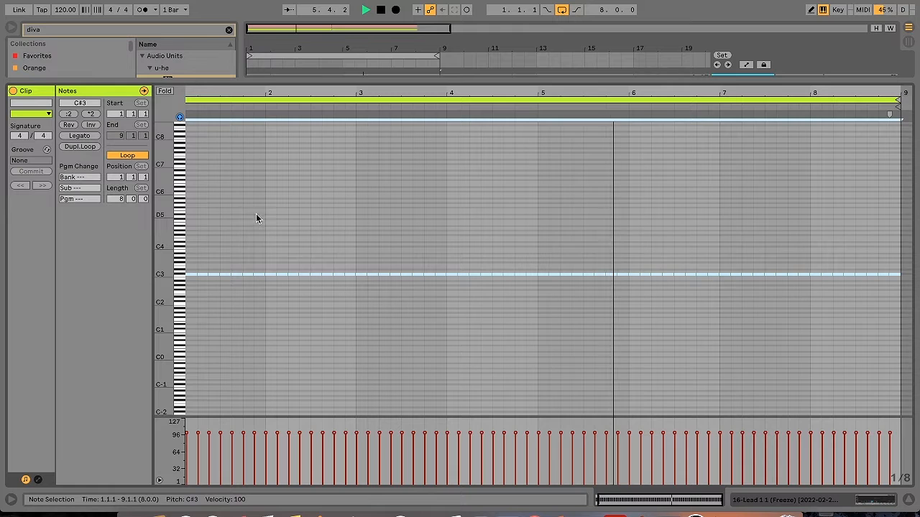
key("ctrl+d")
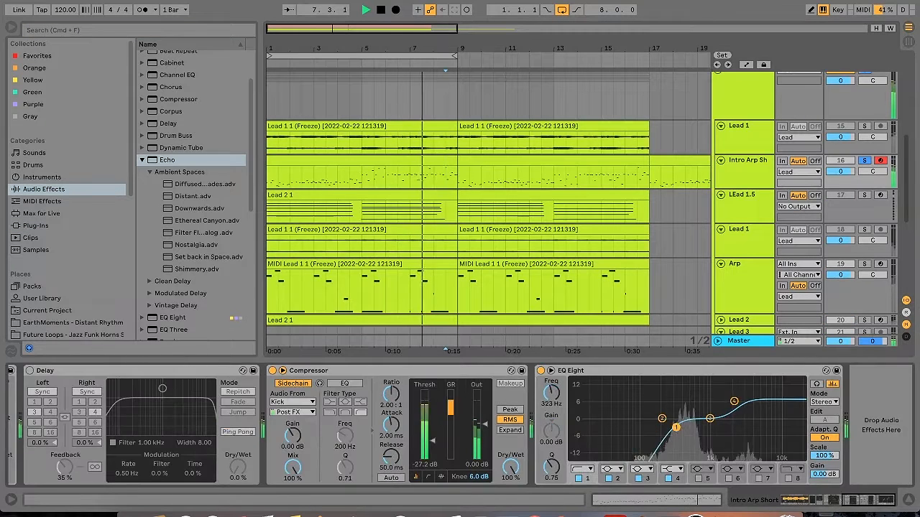
Review the Simpler settings and effects chain of the Intro Arp Short track
scroll(404, 425, "left", 15)
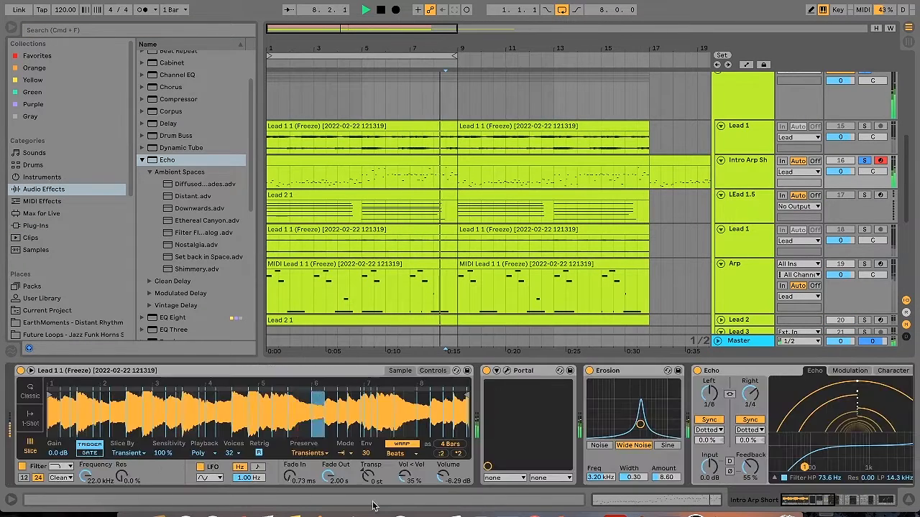
left_click(403, 372)
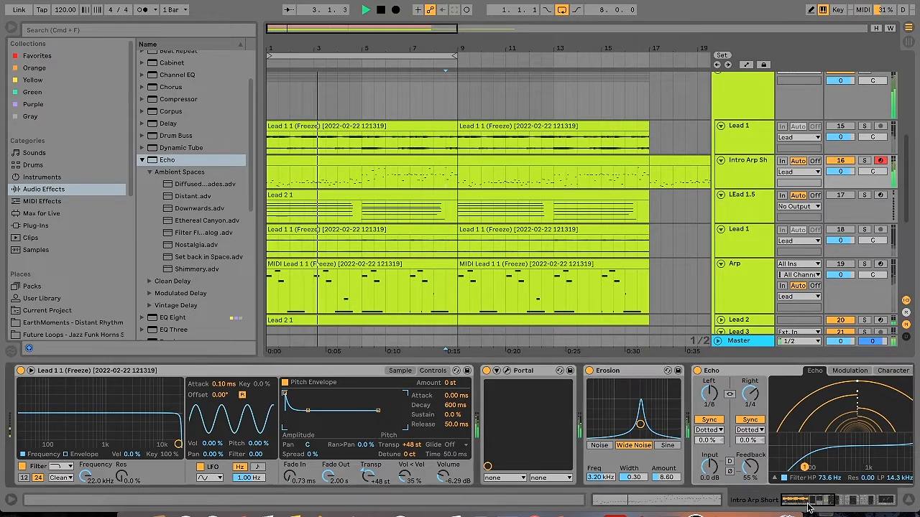
left_click(834, 501)
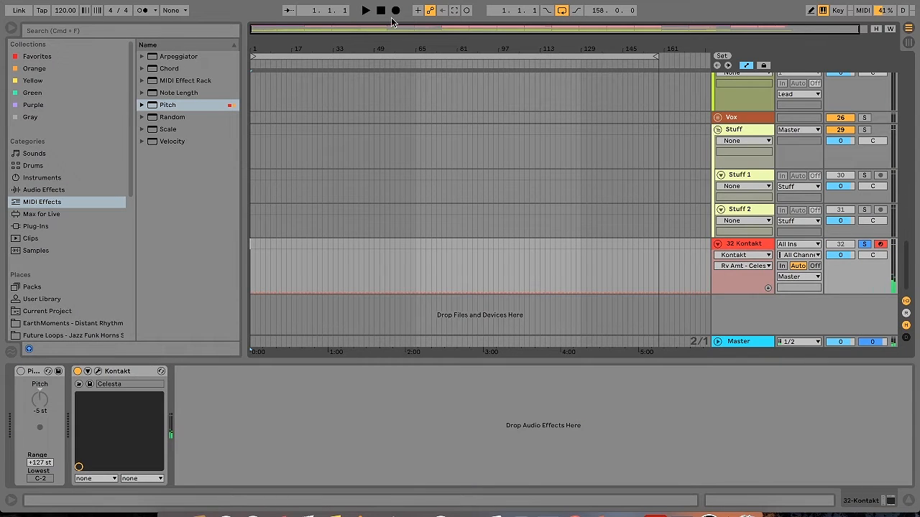
Start recording the Celesta part on the 32 Kontakt track
left_click(395, 11)
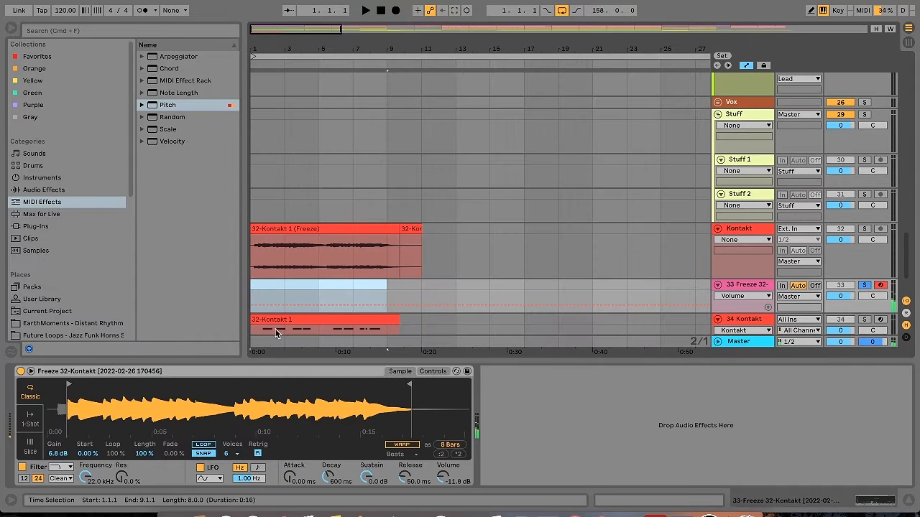
Switch the frozen Kontakt sample's Simpler to Slice mode and fill its eight-bar clip with repeated D3 eighth notes
left_click(32, 450)
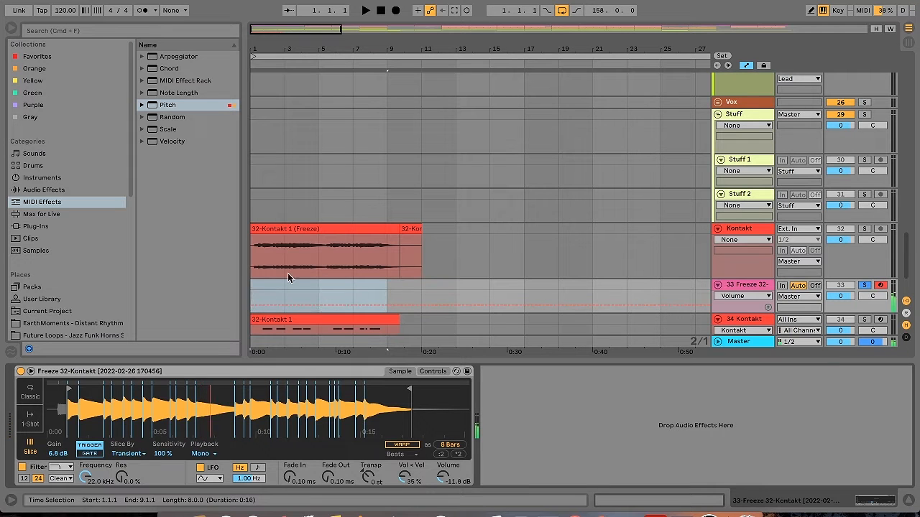
left_click(375, 289)
key("Right")
key("Right")
key("Right")
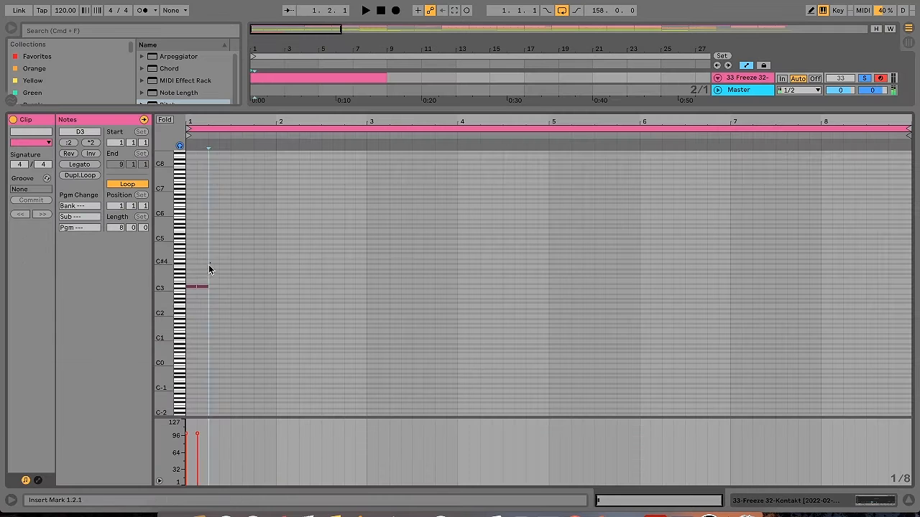
key("Right")
key("Right")
key("Right")
key("Right")
key("Right")
key("Right")
key("Right")
key("Right")
key("Right")
key("Right")
key("Right")
key("Right")
key("Right")
key("Right")
key("Right")
key("Right")
key("Right")
key("Right")
key("Right")
key("Right")
Transpose all the notes down two octaves to D1 and compress them to half their duration
key("super+a")
key("shift+Down")
key("space")
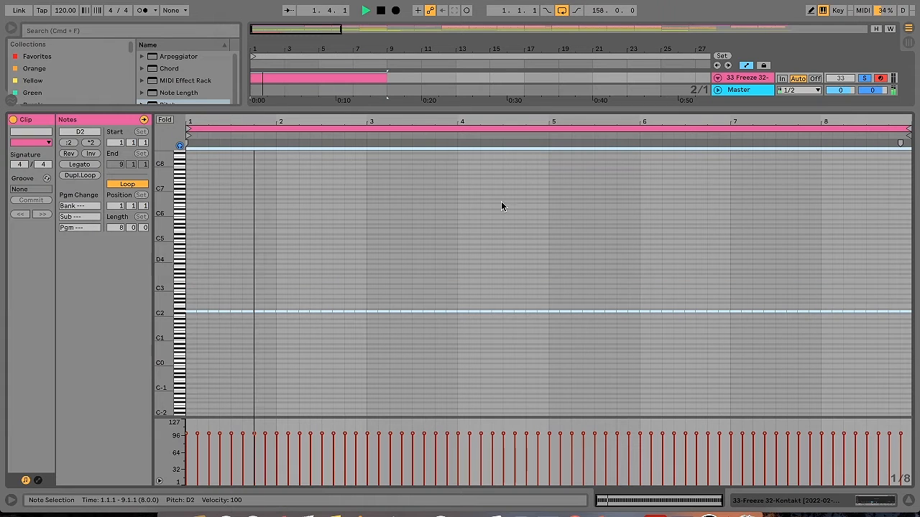
left_click(68, 143)
key("shift+Down")
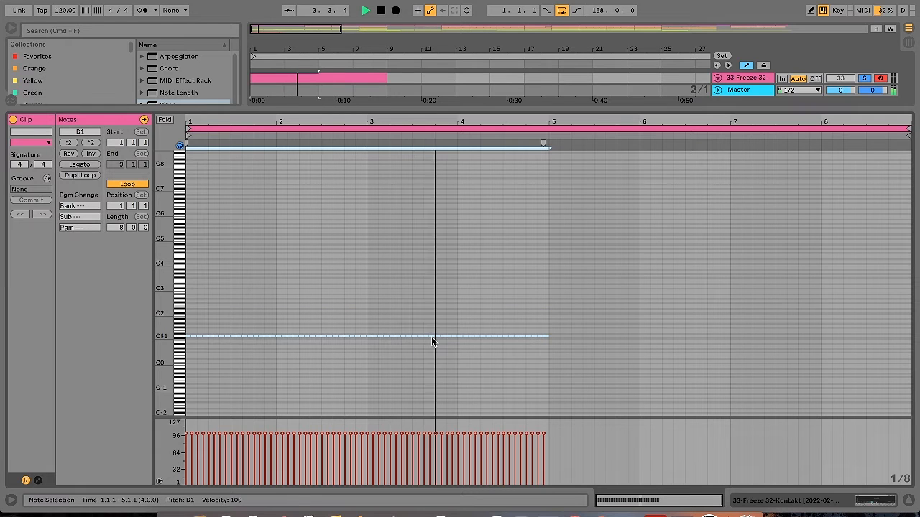
Duplicate the D1 notes into bars 5 to 8, raise the copy an octave and lower it by semitones past C2
key("ctrl+d")
key("shift+Up")
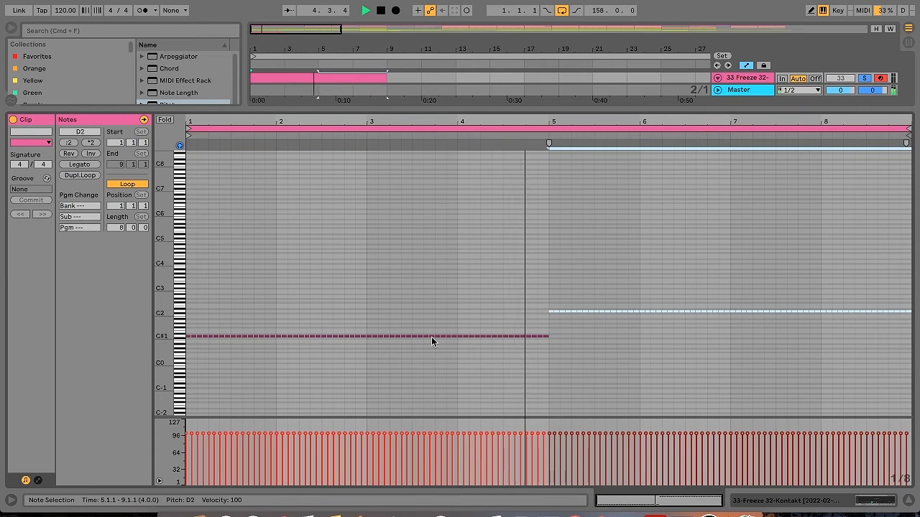
key("Down")
key("Down")
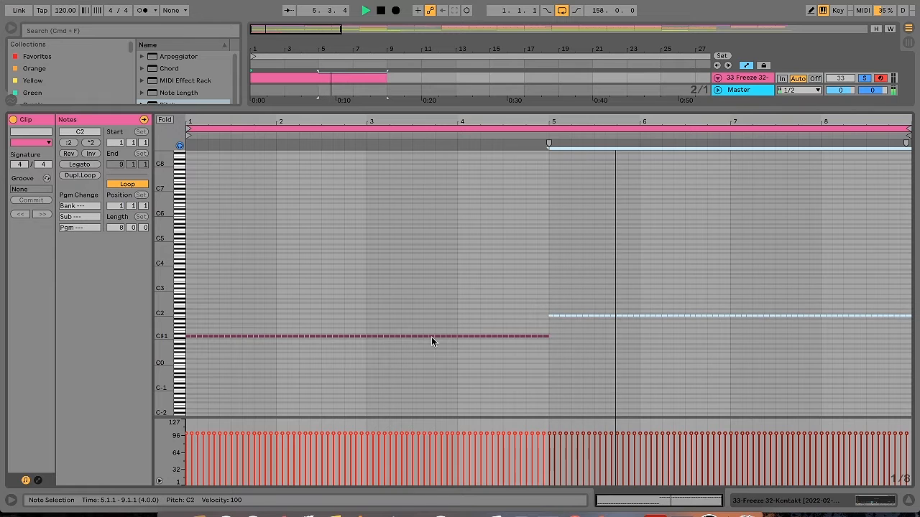
key("Down")
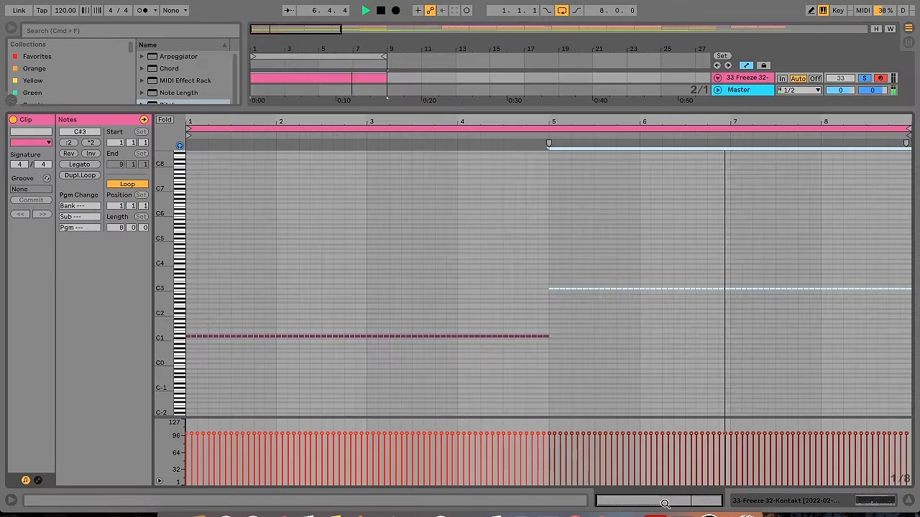
Delete several D1 notes in the clip's first bar to leave rhythmic gaps
left_click(219, 336)
key("space")
double_click(234, 336)
double_click(251, 337)
key("space")
Duplicate the first bar's rhythm across bars 2 to 4
left_click_drag(273, 350, 171, 332)
key("super+d")
key("super+d")
key("super+d")
left_click(276, 316)
Replace the notes in bars 5 to 8 with a copy of bars 1 to 4 raised one octave
left_click_drag(910, 277, 548, 301)
key("Delete")
left_click_drag(550, 350, 110, 321)
key("super+d")
key("shift+Up")
Shift individual notes of the lower pattern in bars 1 to 4 up or down to vary which slices play
left_click(227, 338)
left_click_drag(245, 337, 245, 339)
left_click_drag(262, 336, 262, 331)
left_click_drag(335, 336, 358, 334)
left_click_drag(375, 337, 426, 334)
left_click(470, 331)
left_click(454, 337)
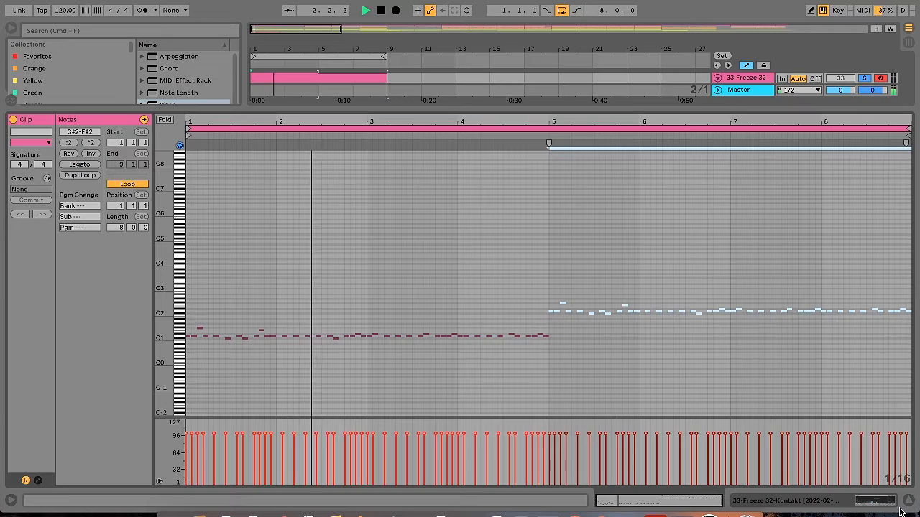
Set the Fade In of the sliced Kontakt Simpler to 0.33 ms
left_click(890, 504)
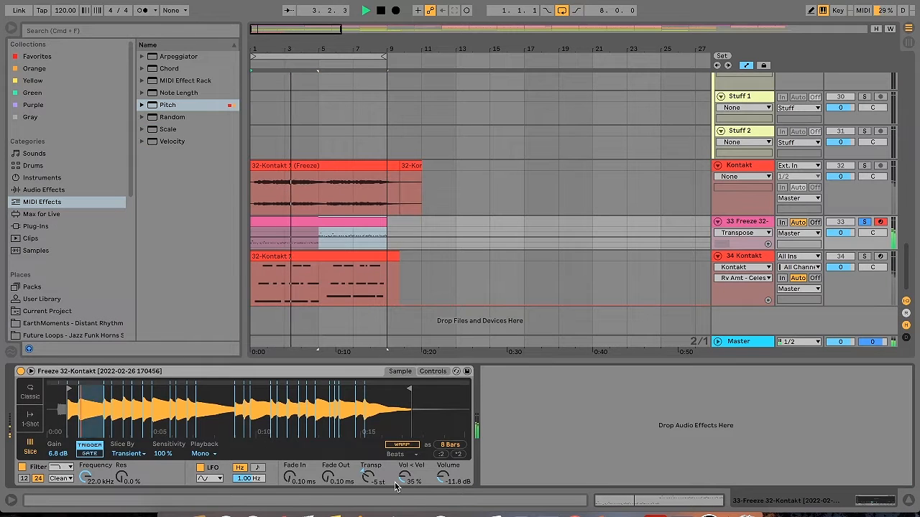
left_click_drag(290, 478, 289, 471)
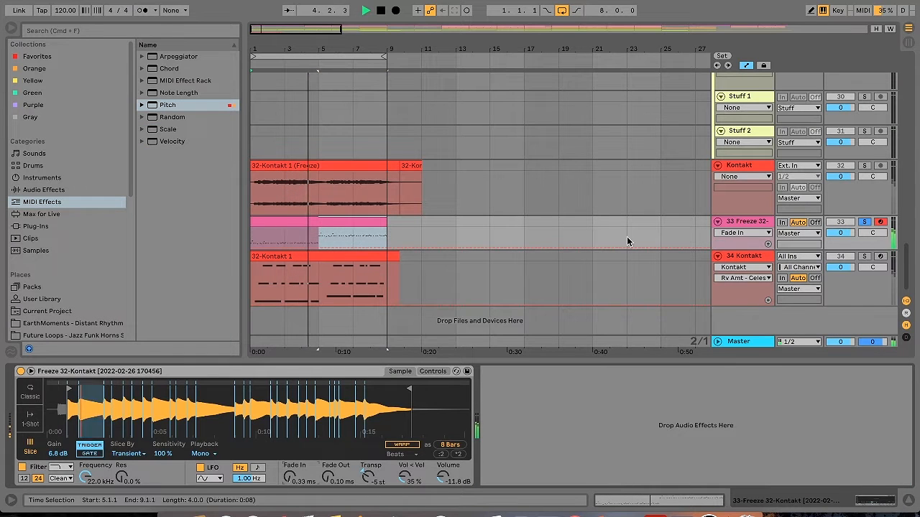
Copy an existing Redux, Portal, Erosion and Echo effects chain onto the sliced Kontakt track
scroll(908, 231, "up", 10)
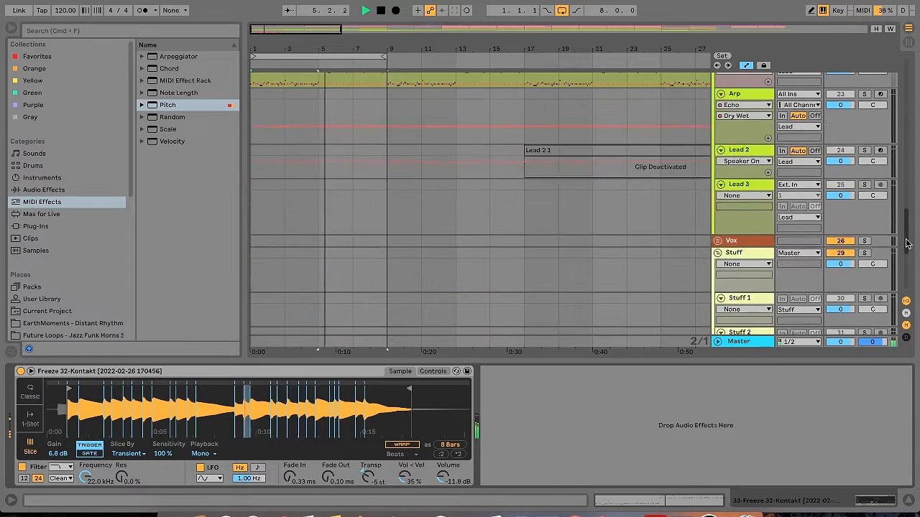
left_click(560, 153)
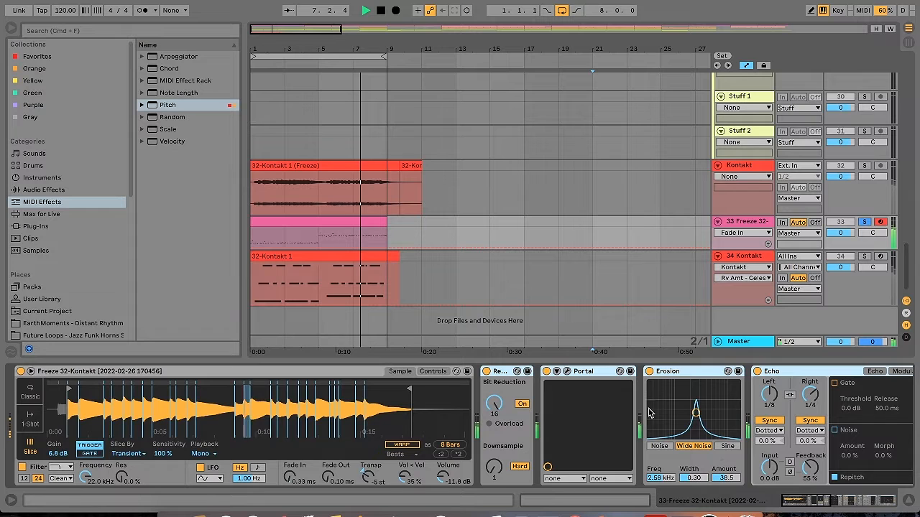
left_click(503, 373)
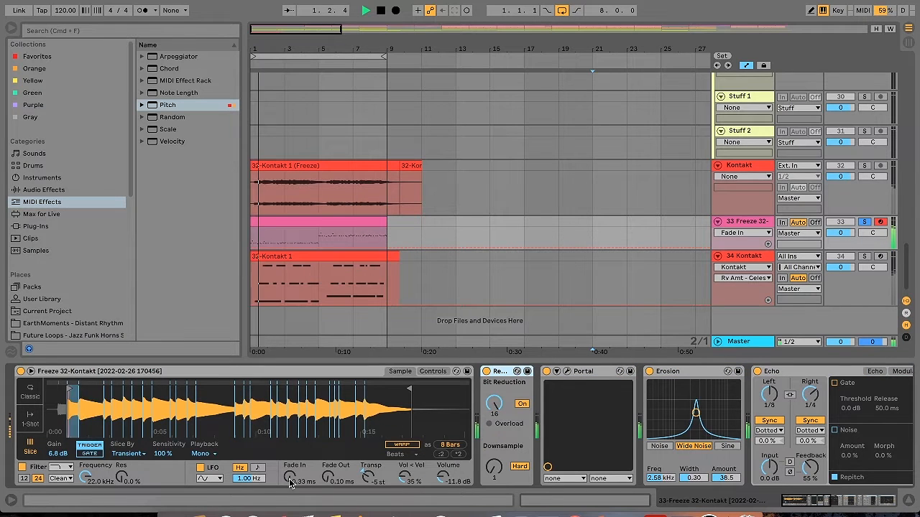
Compare the sliced Kontakt sound with Erosion off and on, and review the rest of its effects chain
left_click(649, 372)
left_click(649, 372)
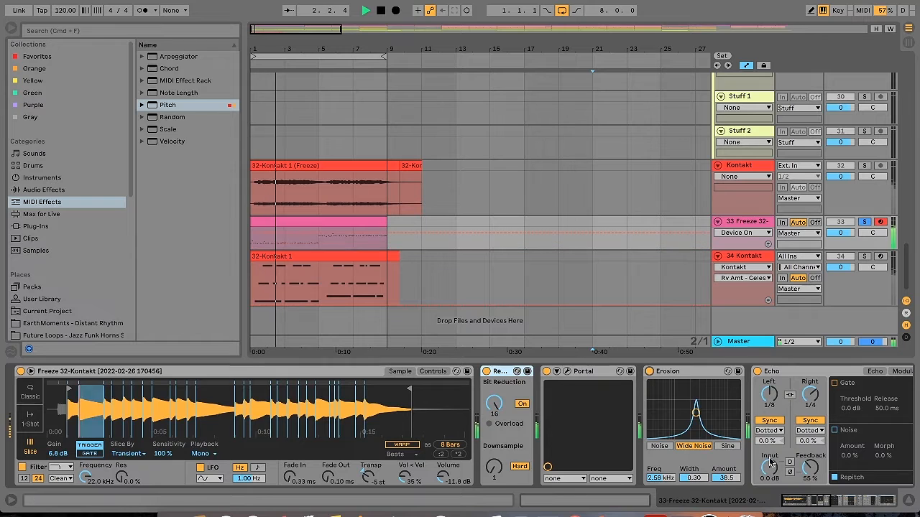
left_click_drag(818, 501, 865, 510)
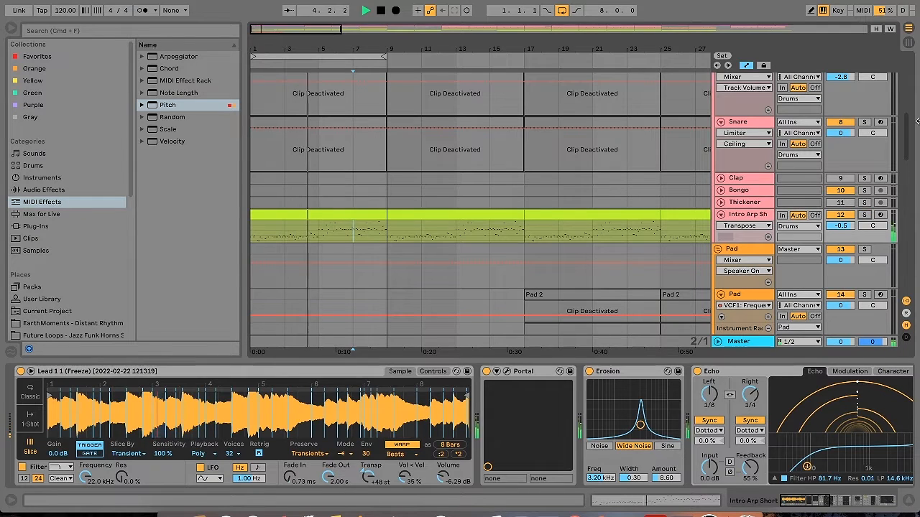
Bring the lead tracks into view to inspect the Lead 1 effects rack
left_click_drag(908, 126, 911, 190)
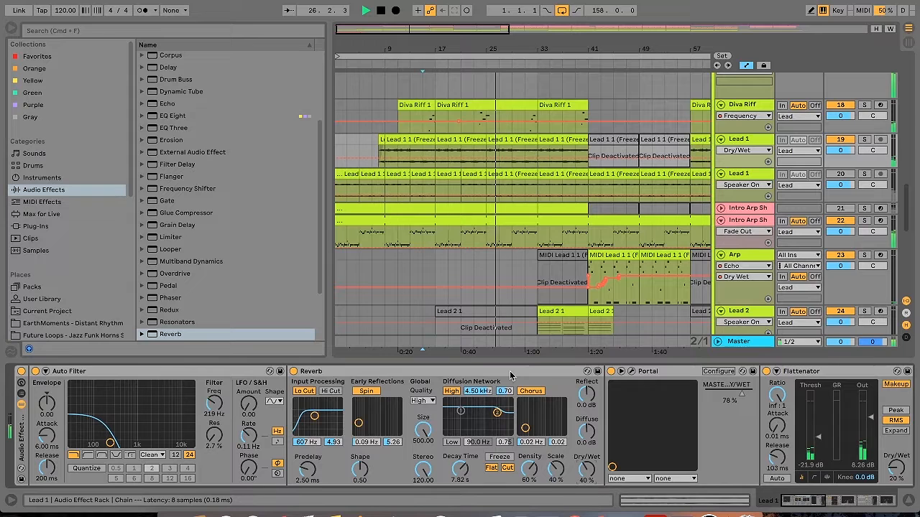
Move the Reverb behind Portal in the Lead 1 effects rack
left_click(510, 374)
left_click_drag(510, 375, 771, 391)
Record automation of opening and closing sweeps of the Auto Filter frequency on the Lead 1 track
mouse_move(110, 443)
left_mouse_down()
mouse_move(154, 443)
mouse_move(114, 444)
left_mouse_up()
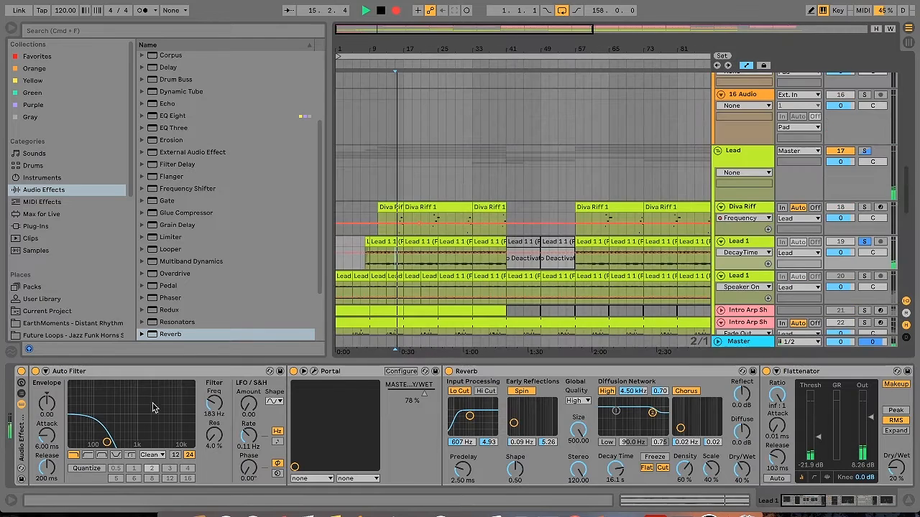
left_click_drag(106, 442, 180, 430)
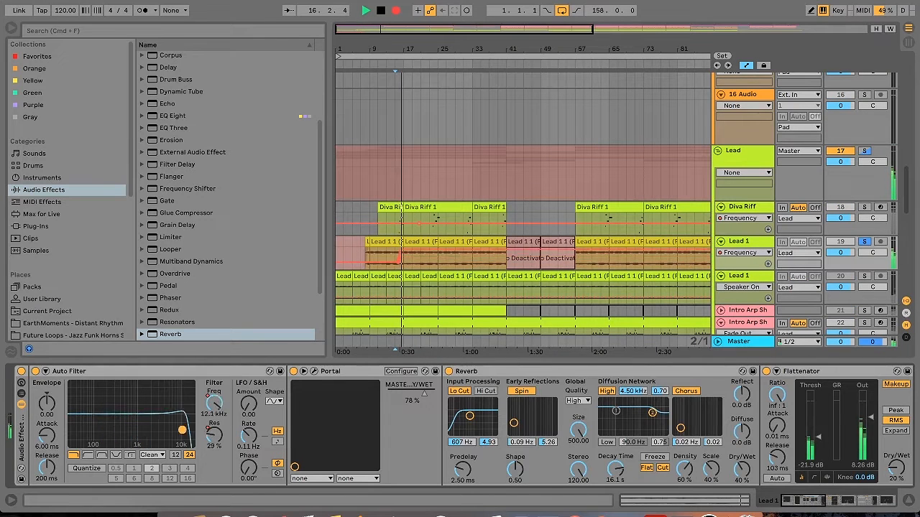
left_click_drag(103, 444, 144, 436)
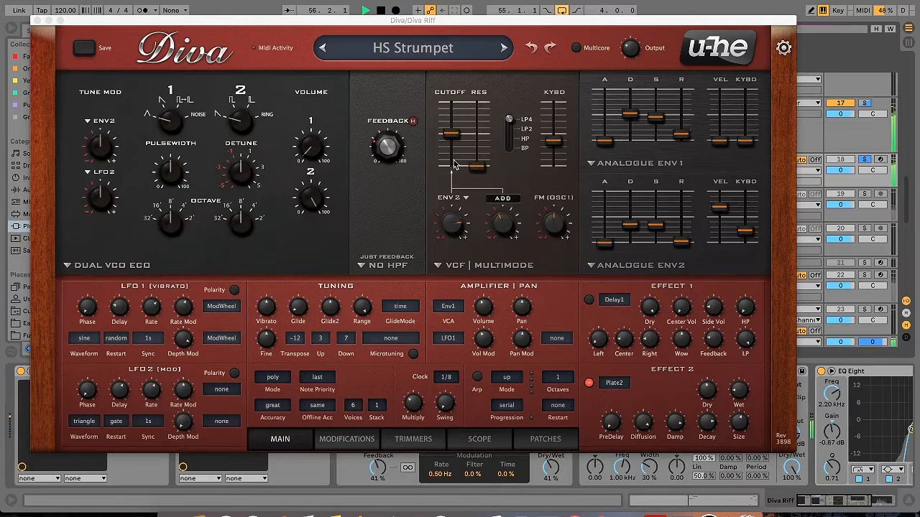
Raise Portal's master dry/wet on the Diva Riff track to 90 % and stop playback
left_click(458, 213)
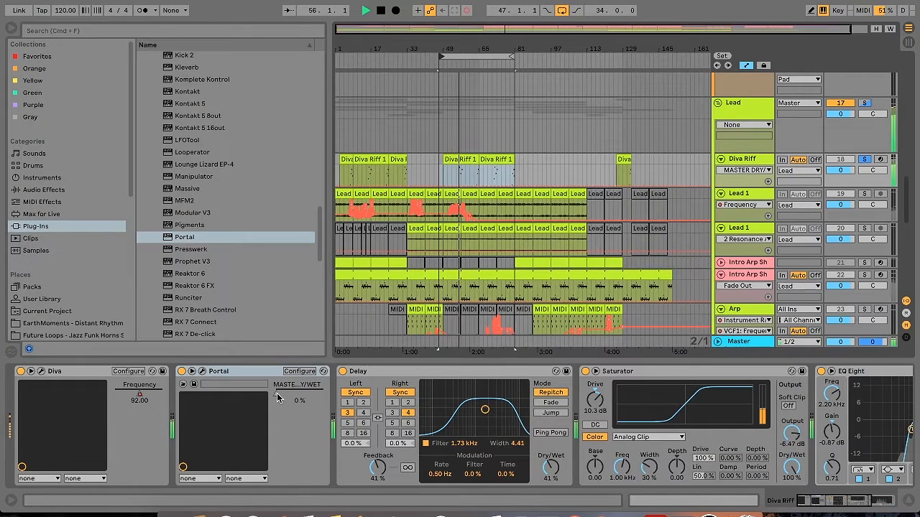
left_click_drag(276, 393, 276, 385)
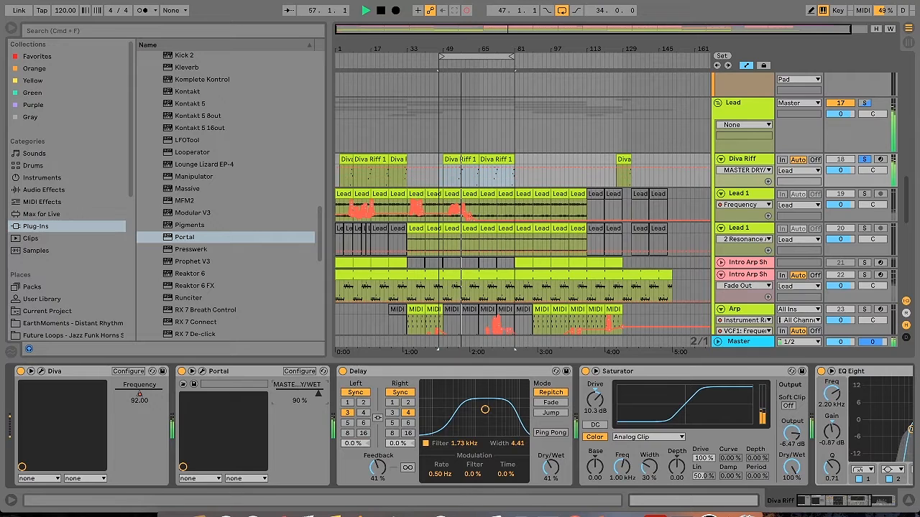
left_click(381, 10)
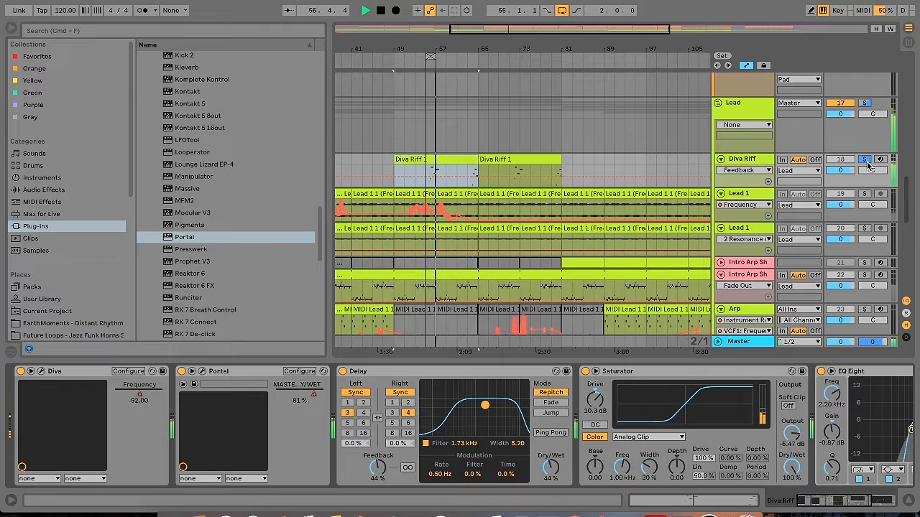
Take the Diva Riff out of solo and extend the loop from bar 55 to 28 bars to hear it in the mix
left_click(866, 161)
left_click_drag(430, 56, 572, 56)
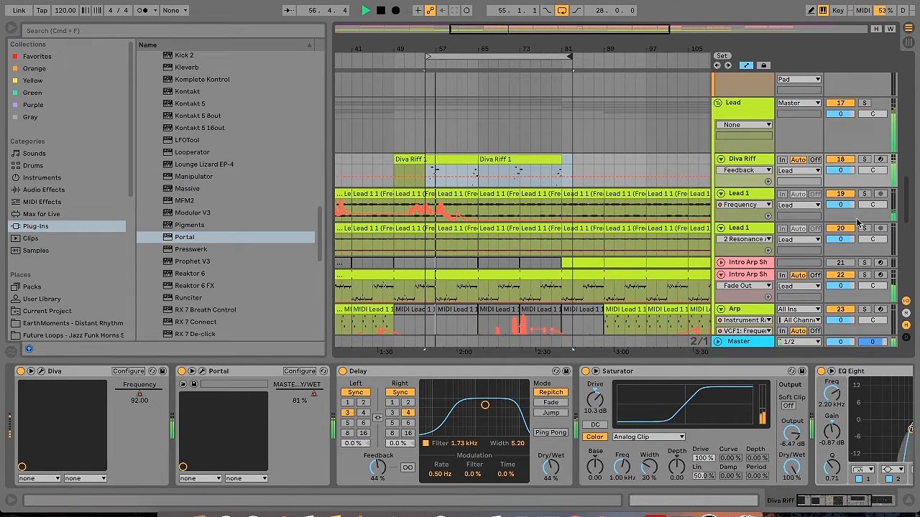
key("XF86AudioRaiseVolume")
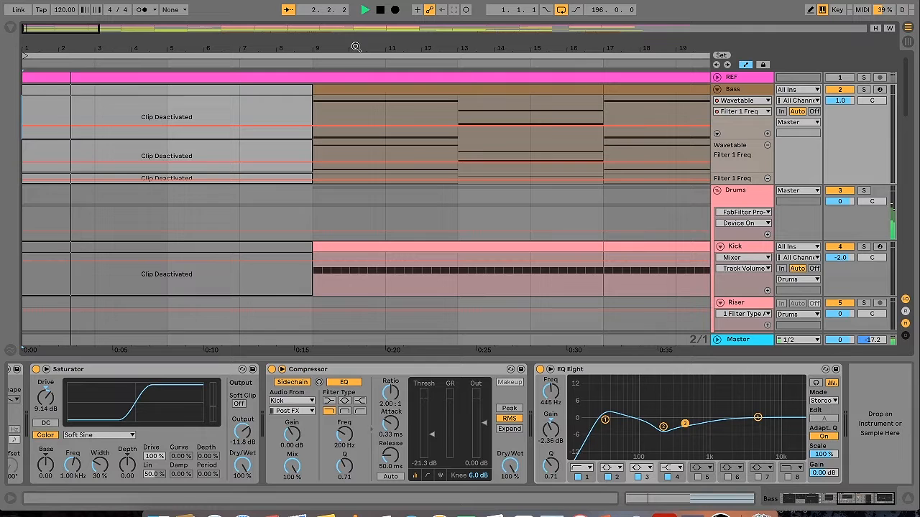
Hide the device view and review the arrangement's bass, drum, pad and lead clips from the intro up to about bar 55
left_click_drag(41, 28, 41, 10)
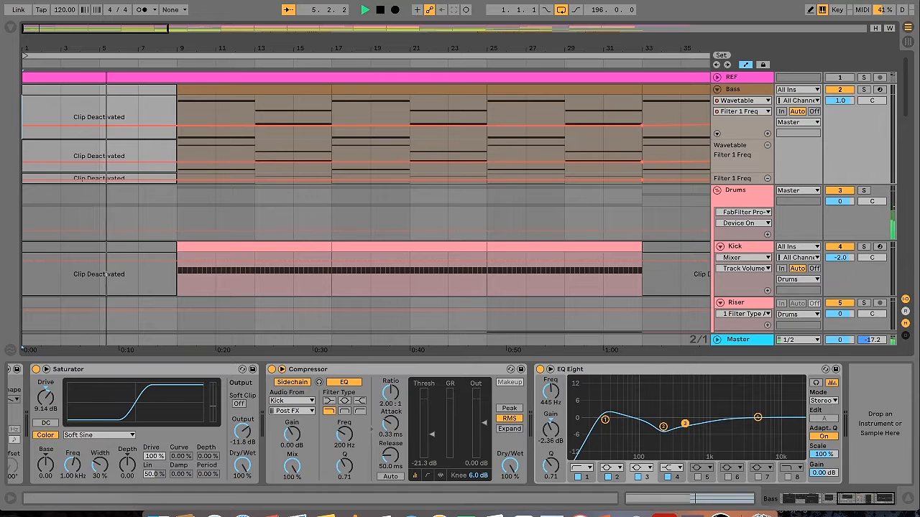
left_click(905, 503)
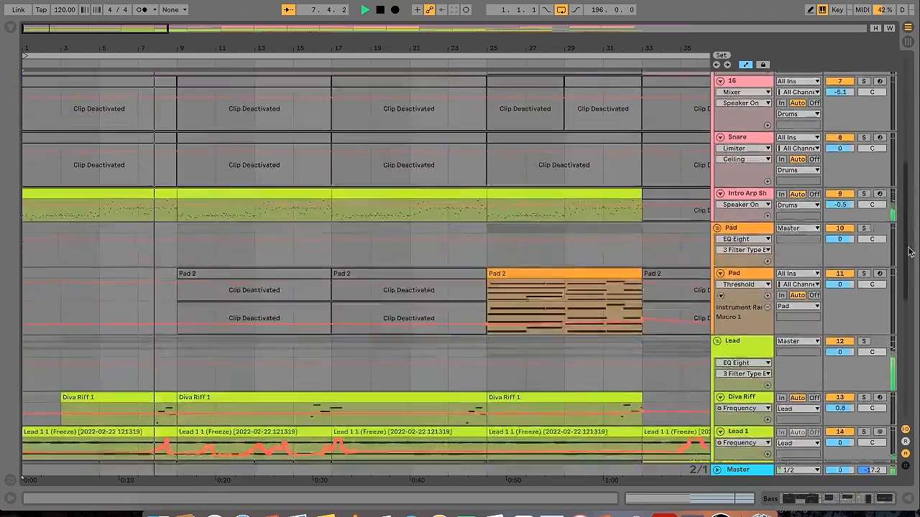
left_click_drag(909, 144, 913, 278)
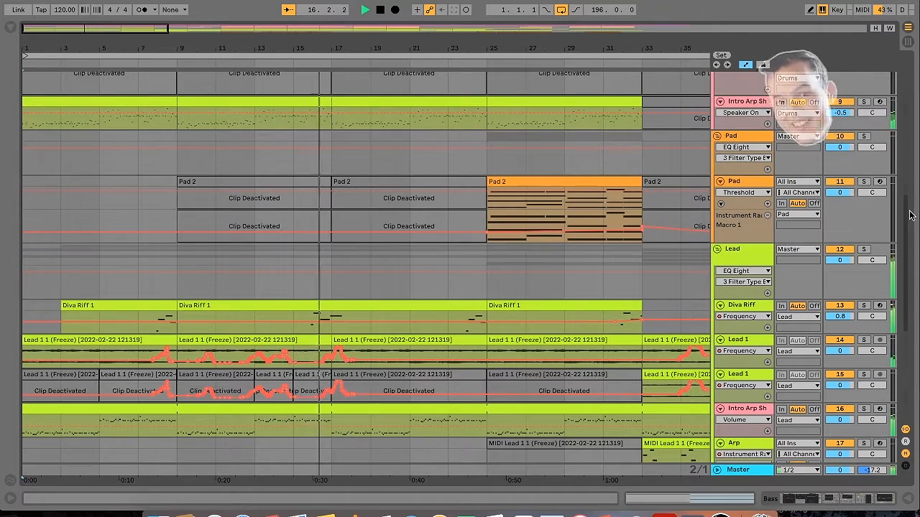
scroll(909, 266, "down", 5)
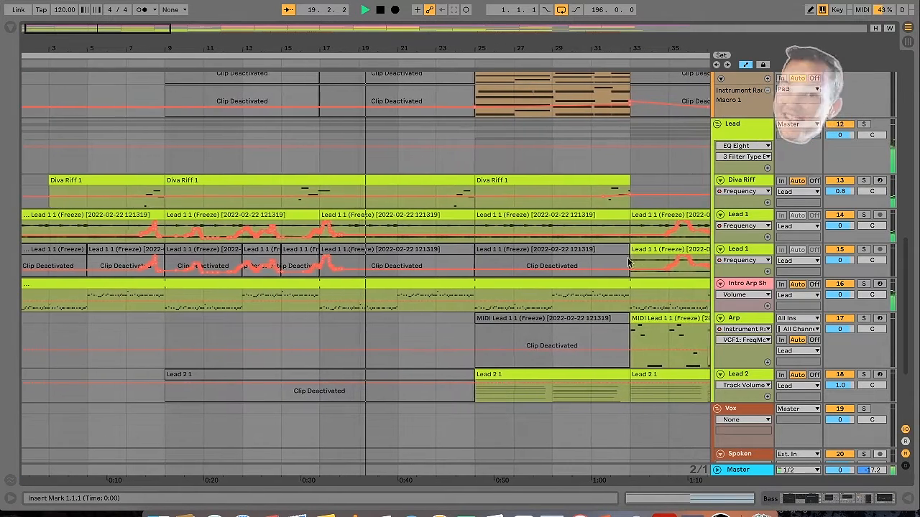
left_click(654, 260)
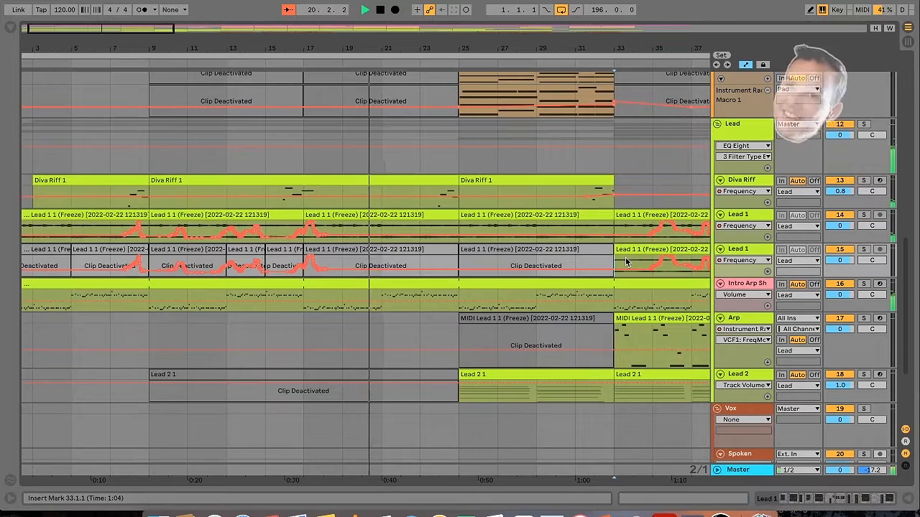
left_click_drag(133, 28, 216, 29)
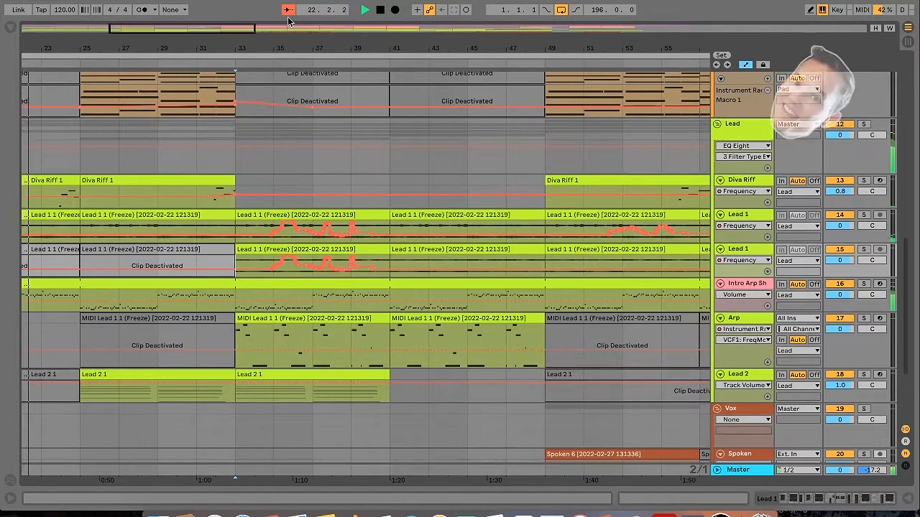
left_click(288, 11)
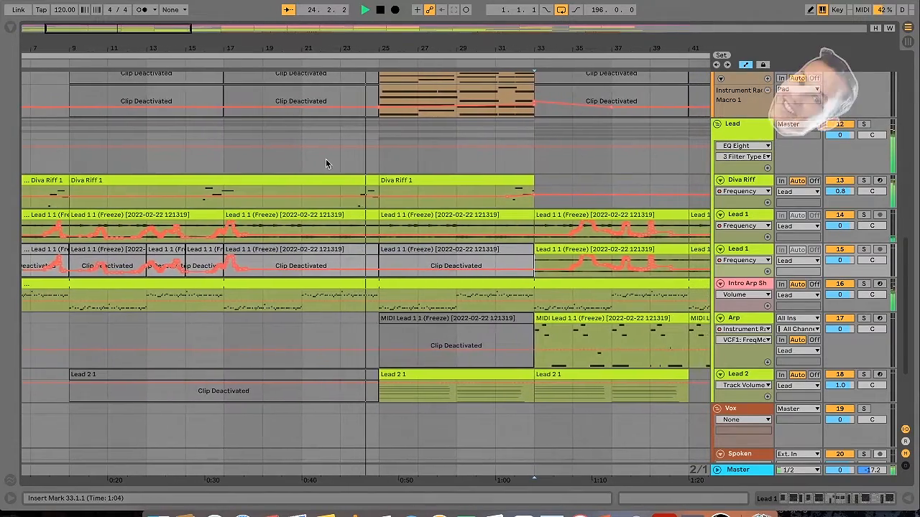
Inspect the Diva Riff track's device chain from the final EQ Eight back to the Diva instrument
left_click(403, 191)
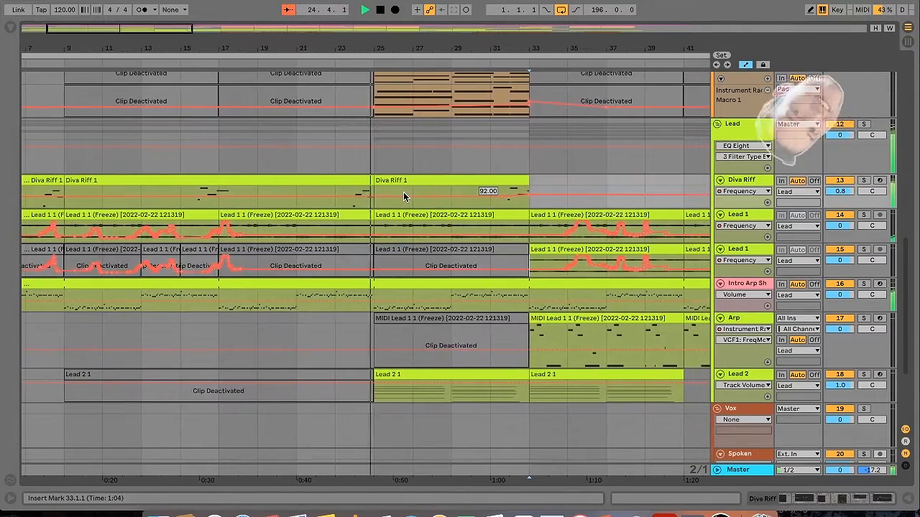
left_click(568, 204)
left_click(841, 501)
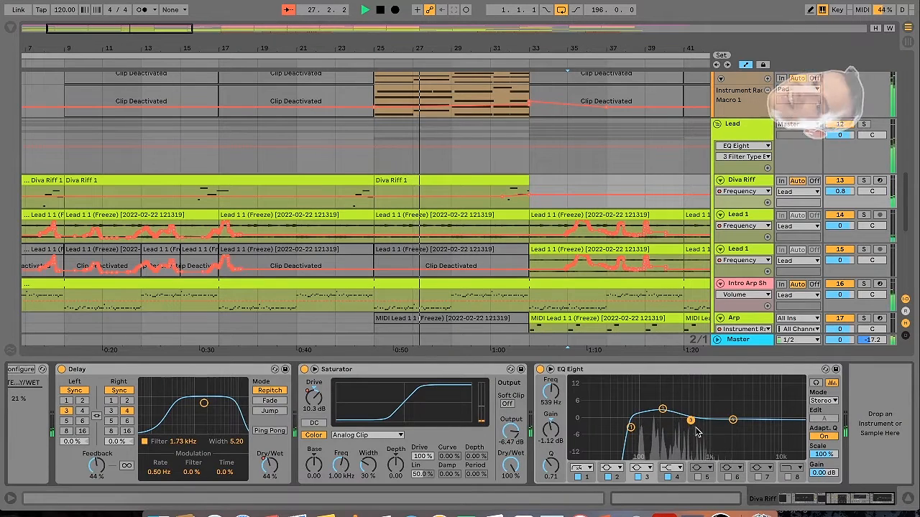
left_click_drag(854, 503, 748, 491)
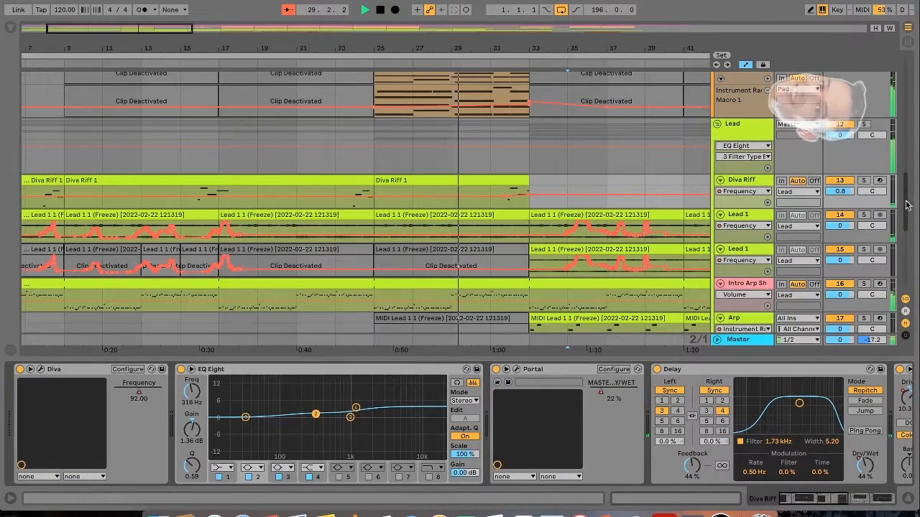
On Lead 2, set the sidechained Compressor's output gain to 4.29 dB and EQ Eight's low-cut band to 65.3 Hz
scroll(904, 221, "down", 5)
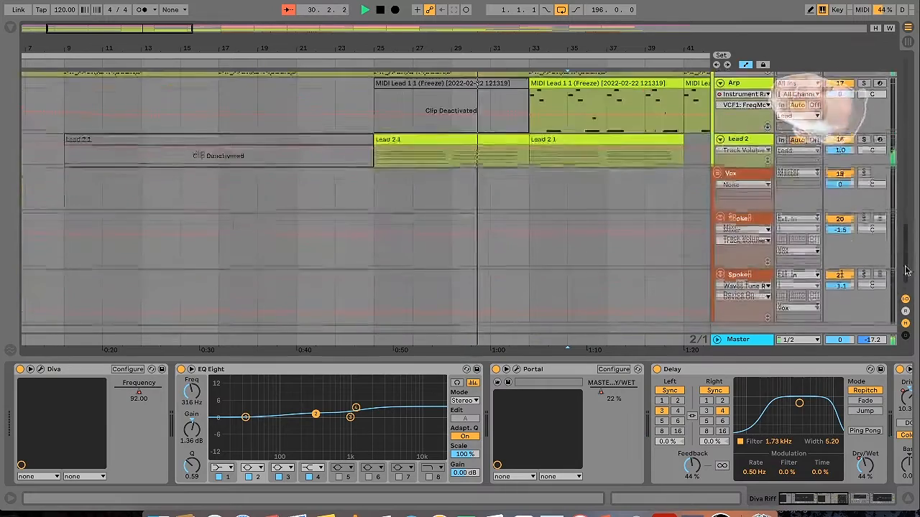
left_click(527, 148)
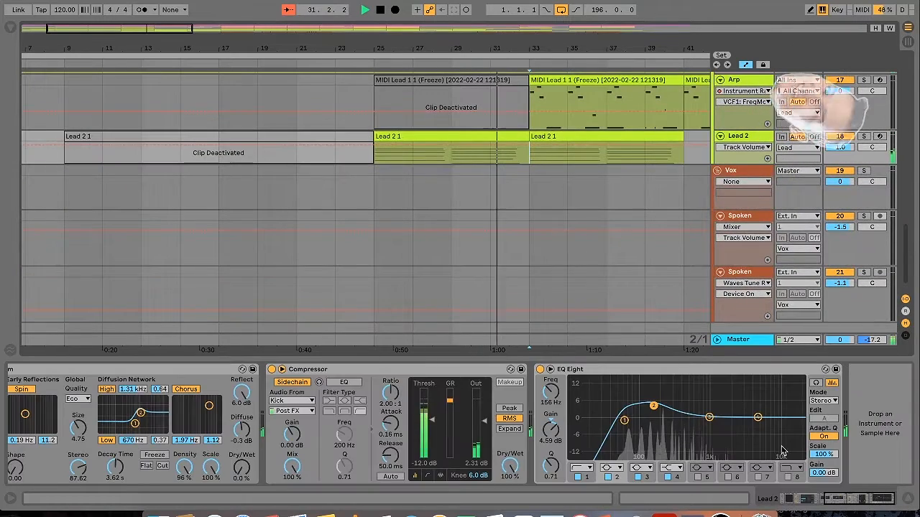
left_click_drag(484, 422, 485, 418)
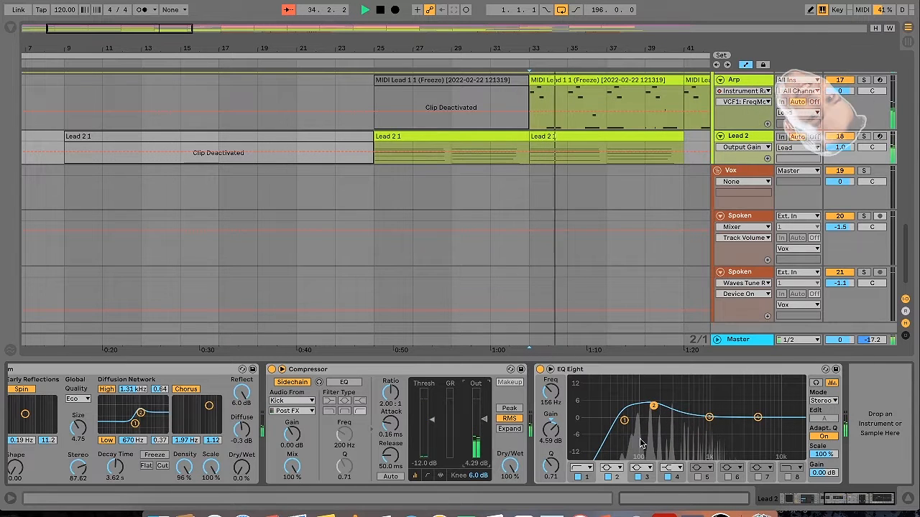
left_click_drag(624, 422, 626, 427)
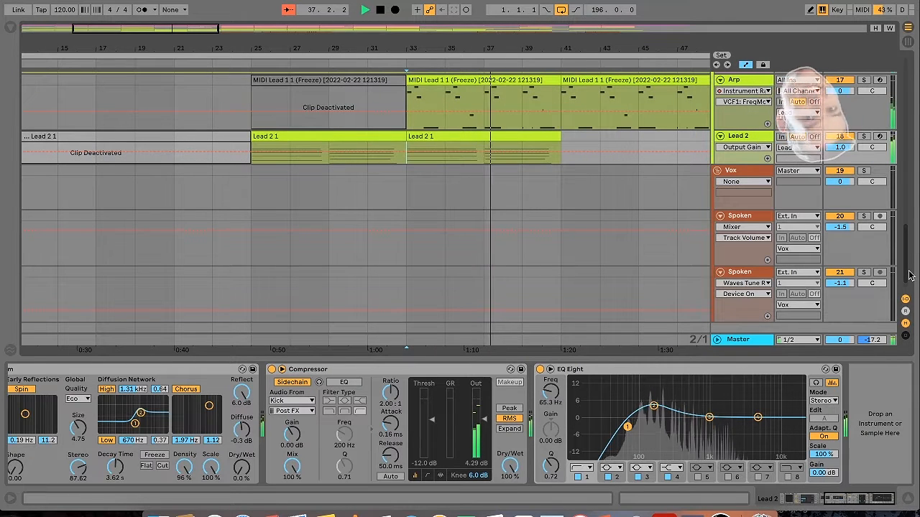
Examine the Bass track's filter automation around bar 41 and its Wavetable and effects chain, folding the Auto Filter
scroll(909, 273, "up", 2)
left_click_drag(906, 271, 907, 104)
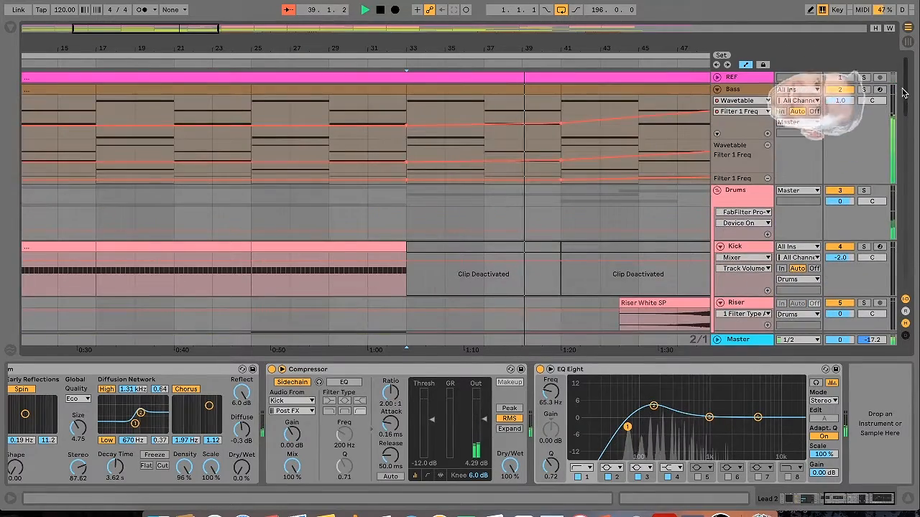
left_click(556, 140)
left_click_drag(868, 503, 766, 500)
double_click(692, 370)
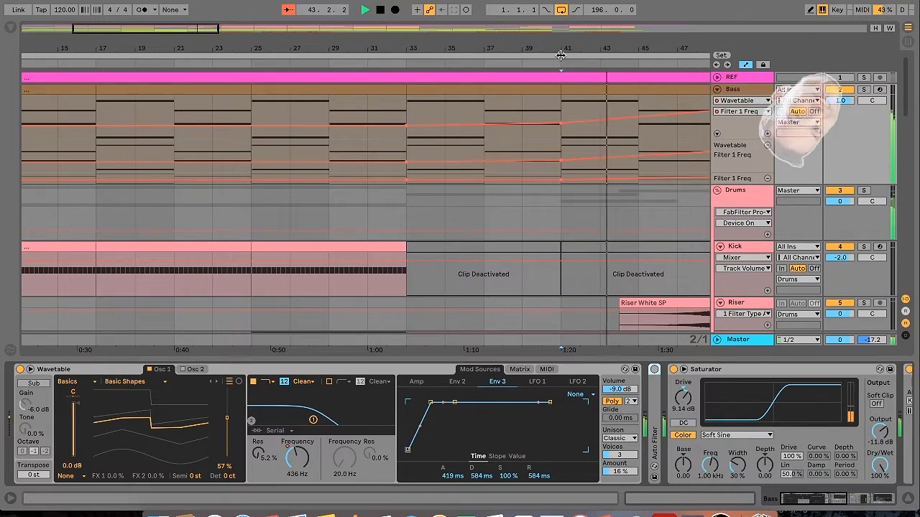
Inspect the Arp track's device chain and display the automation of its VCF1 Frequency macro through the following bars
scroll(868, 197, "down", 15)
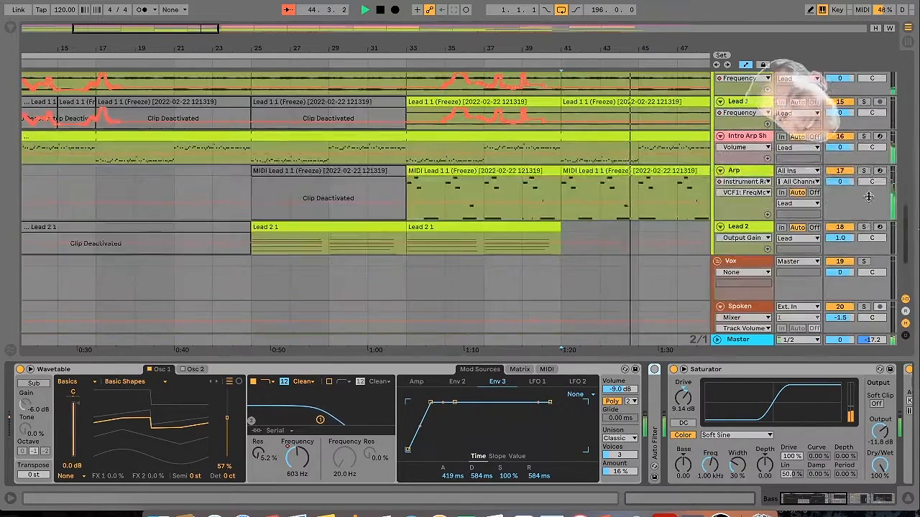
left_click(868, 197)
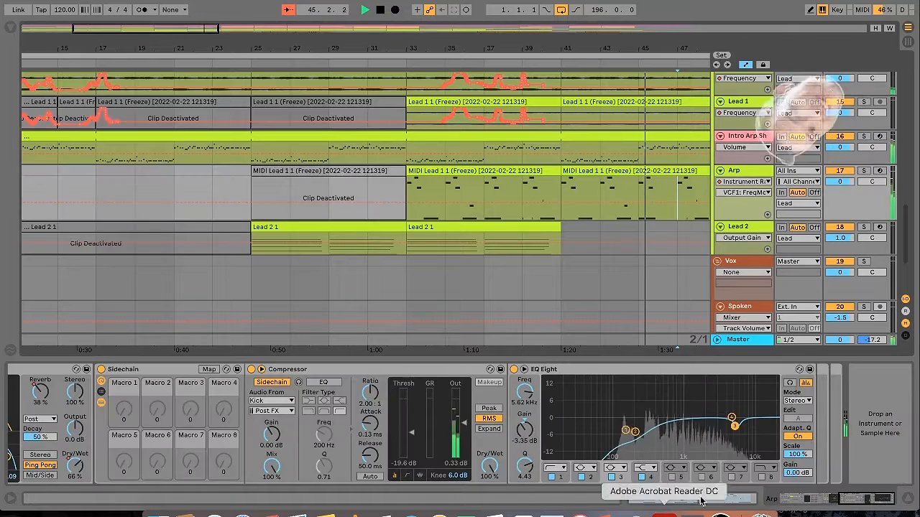
left_click_drag(863, 498, 666, 501)
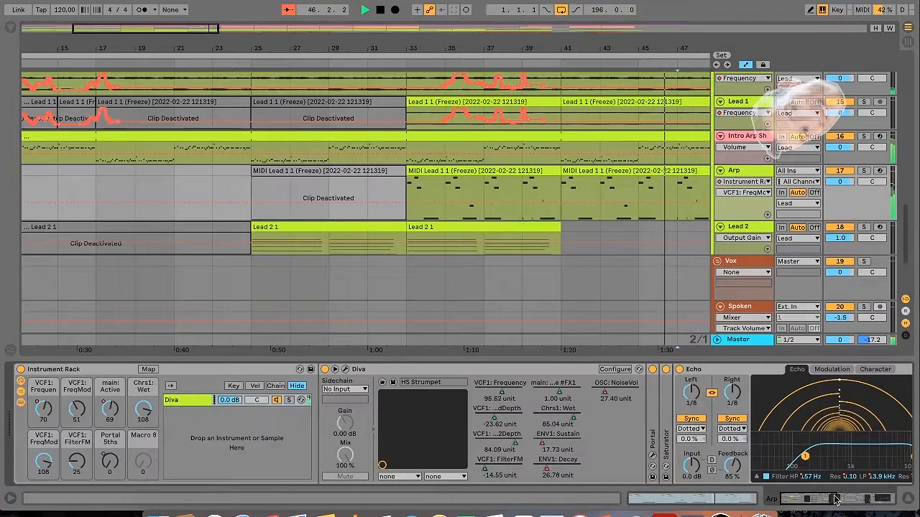
left_click(49, 414)
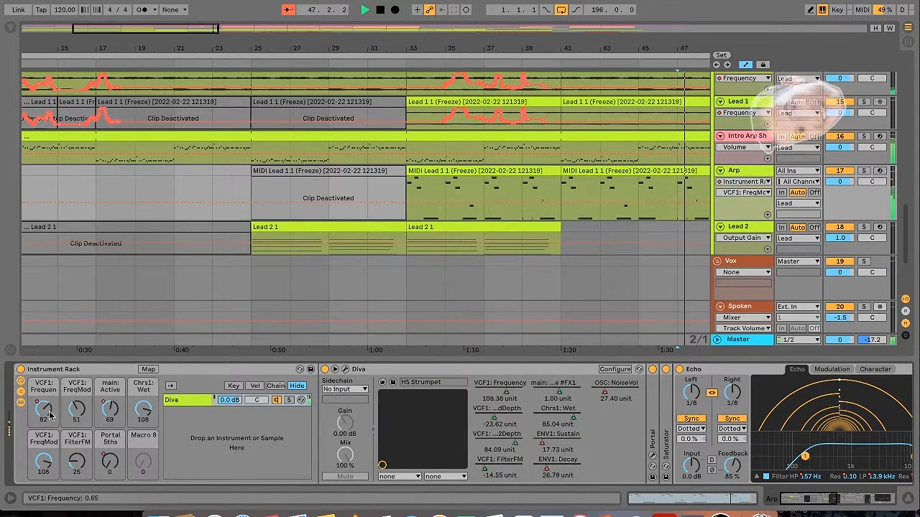
left_click_drag(107, 29, 177, 31)
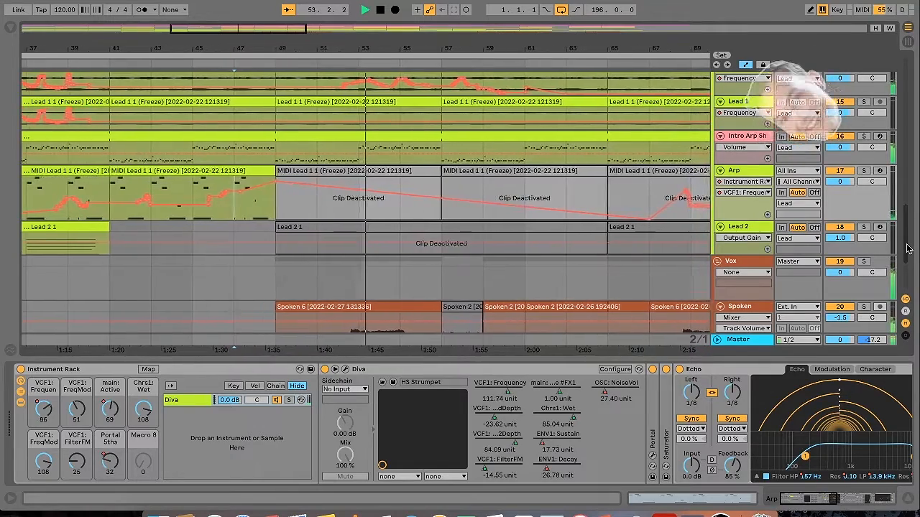
Try a warp transient envelope of 100 in the Intro Arp Short track's sliced Simpler, and undo it
left_click_drag(907, 248, 907, 280)
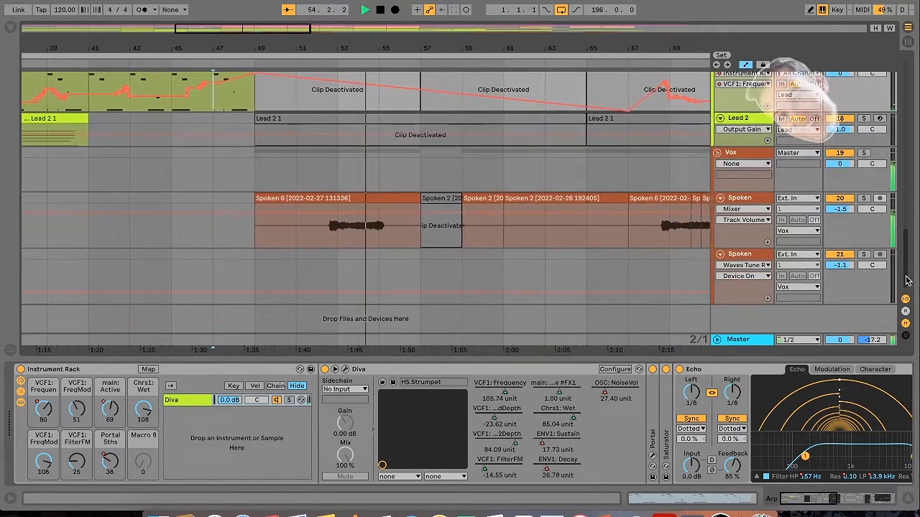
left_click_drag(908, 267, 904, 256)
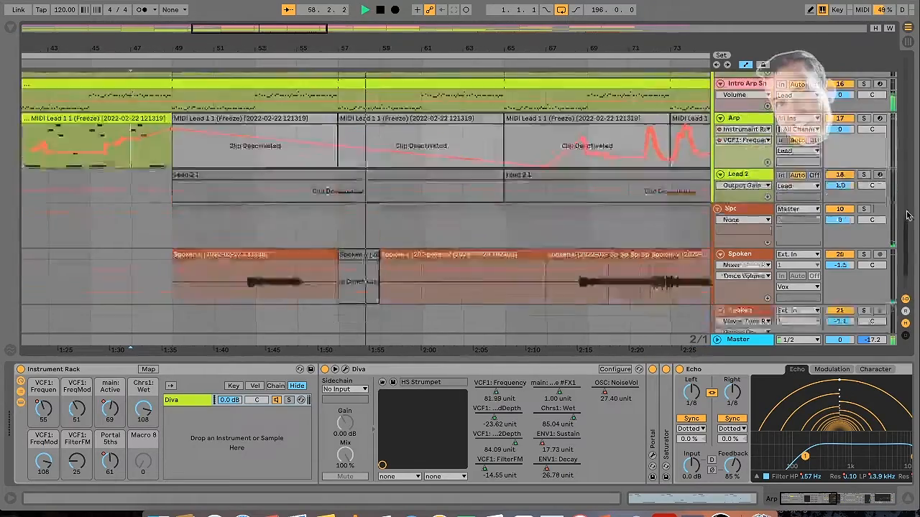
left_click_drag(908, 258, 788, 210)
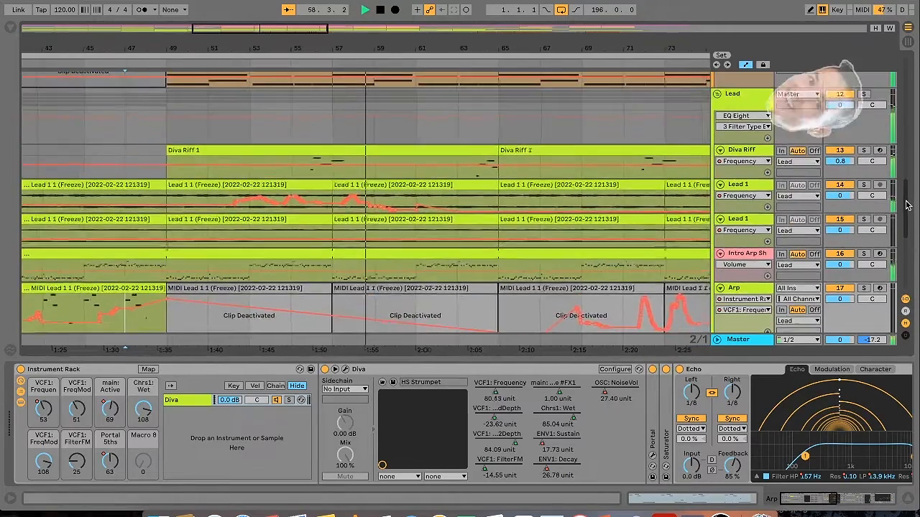
left_click(431, 259)
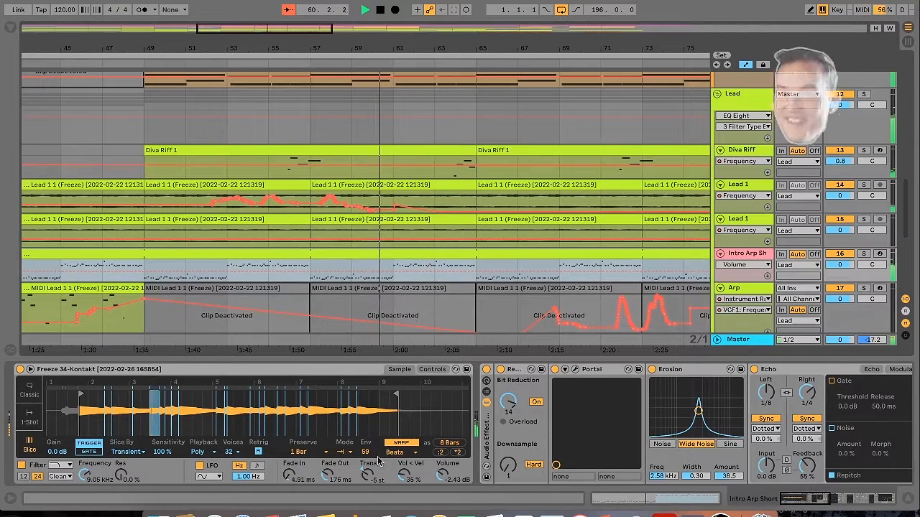
left_click_drag(365, 453, 366, 423)
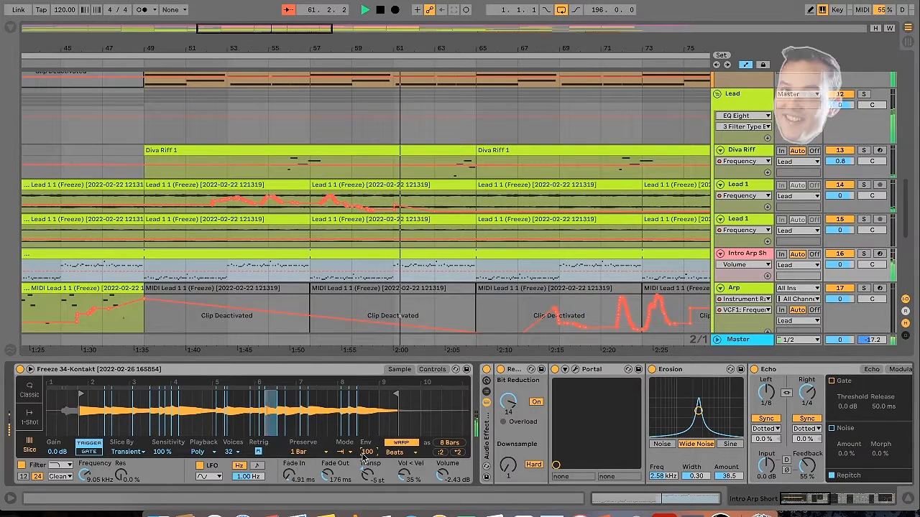
key("super+z")
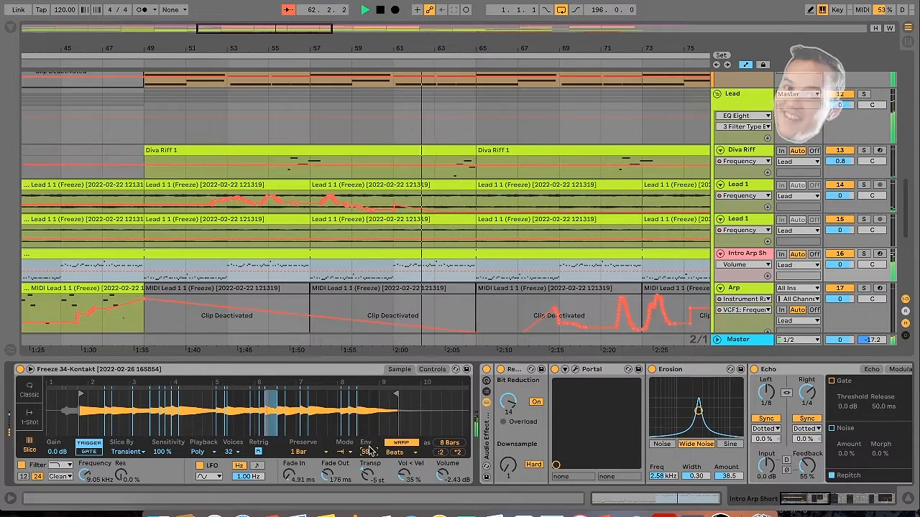
Set the warp transient envelope to 59 in the Intro Arp Short track's sliced Simpler
left_click_drag(367, 453, 367, 496)
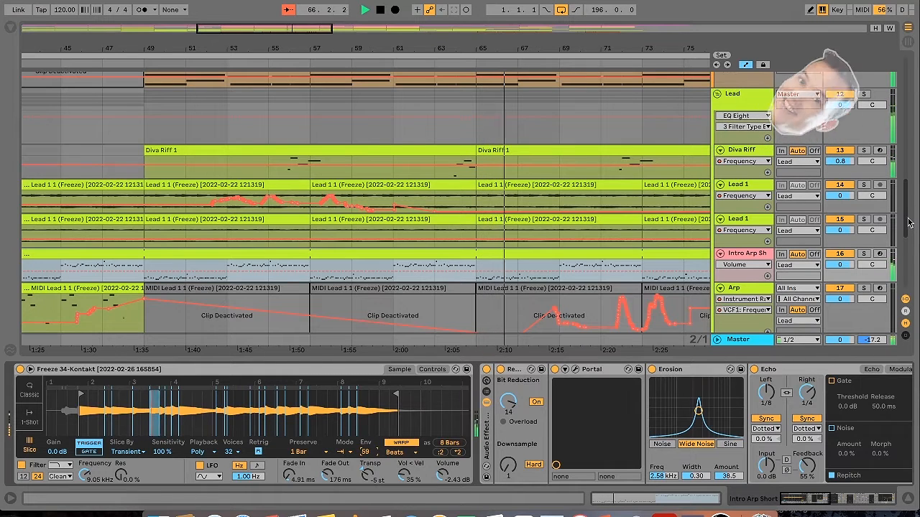
On the Master, set the Limiter's gain to 1.00 dB, shift EQ Eight's high shelf upward and set band 2 to 144 Hz at -0.12 dB
left_click(543, 345)
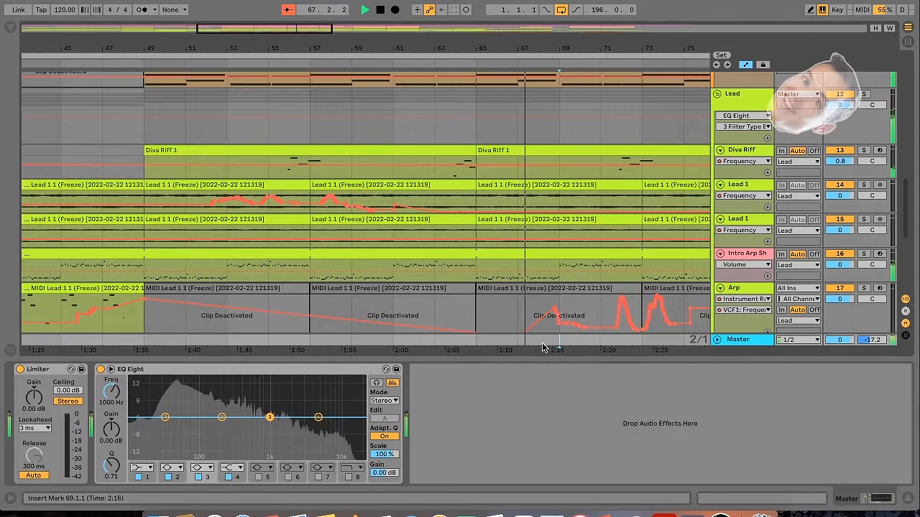
left_click(908, 45)
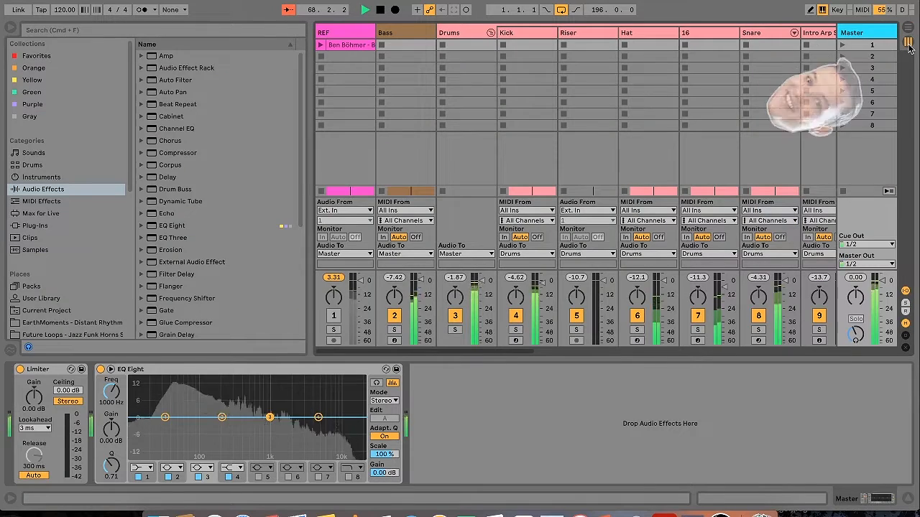
left_click(908, 27)
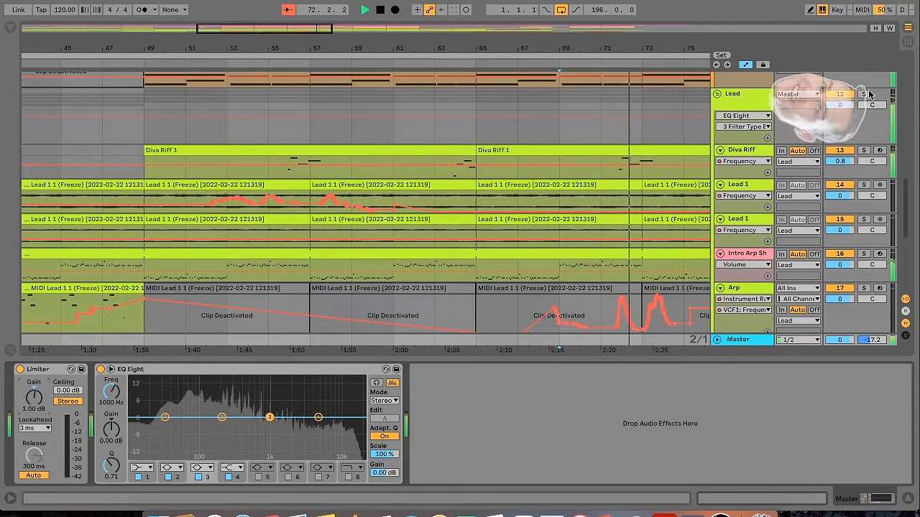
left_click(908, 44)
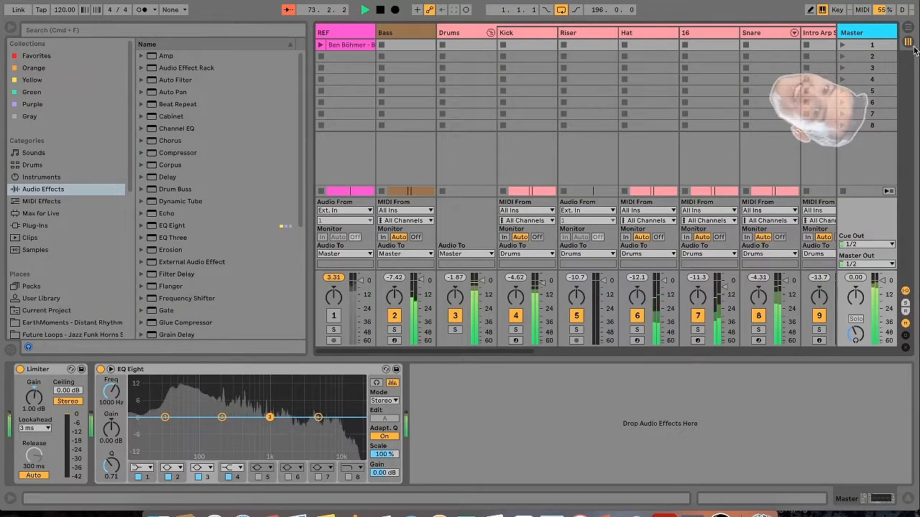
left_click(908, 30)
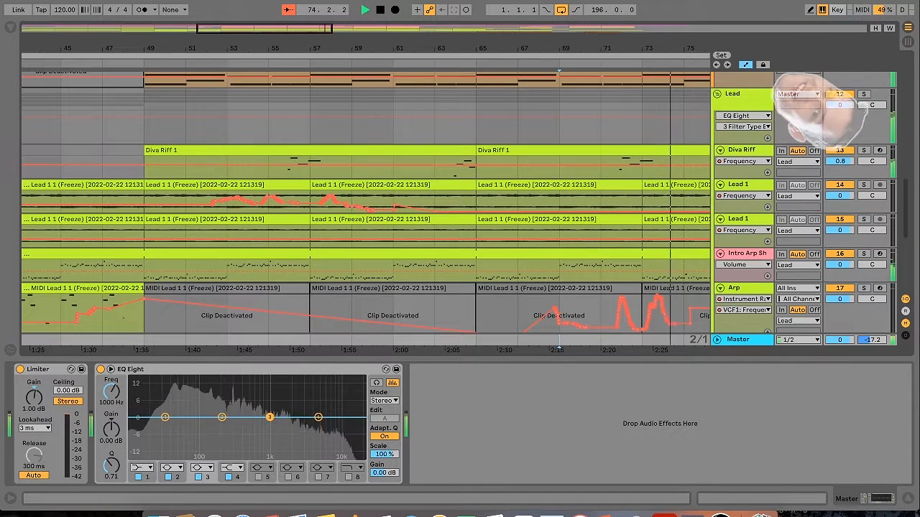
left_click(318, 417)
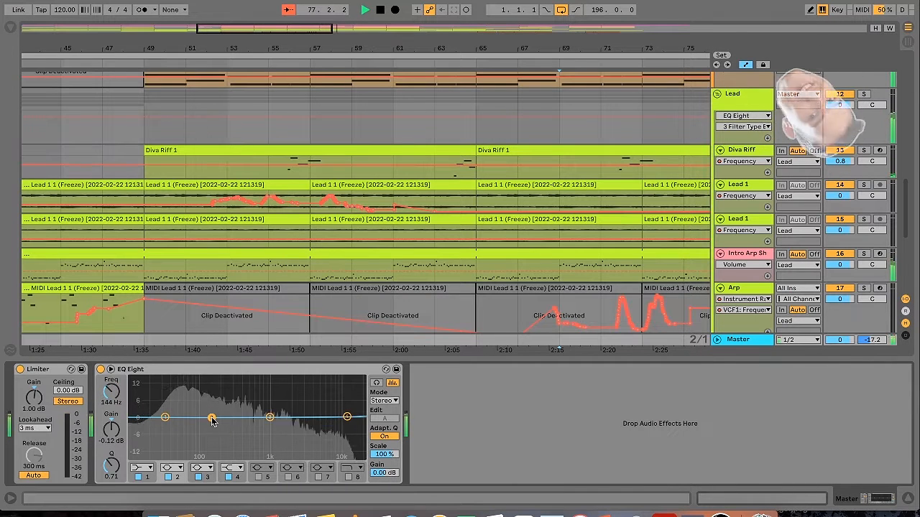
On the Intro Arp Short track in the Drums group, set EQ Eight's high-cut band to 15.3 kHz with Q 0.43 and the track volume to 0.5
left_click_drag(907, 208, 907, 195)
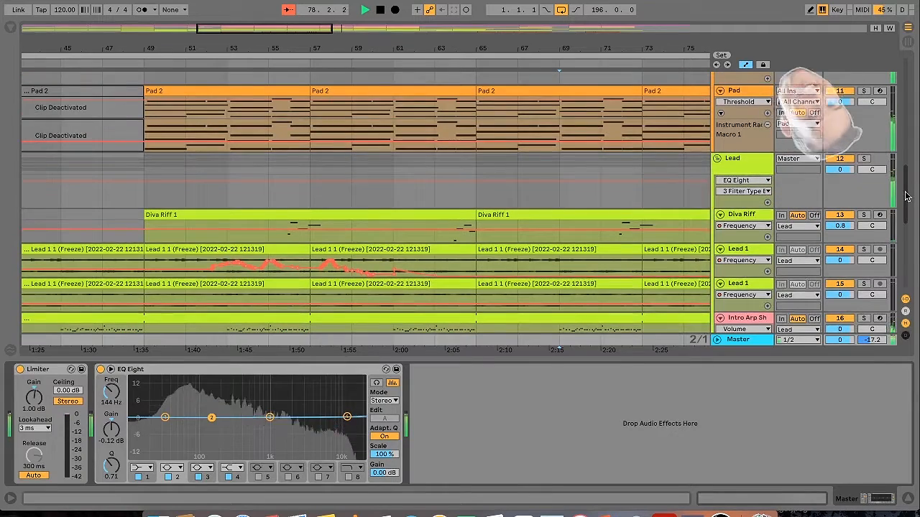
left_click(287, 10)
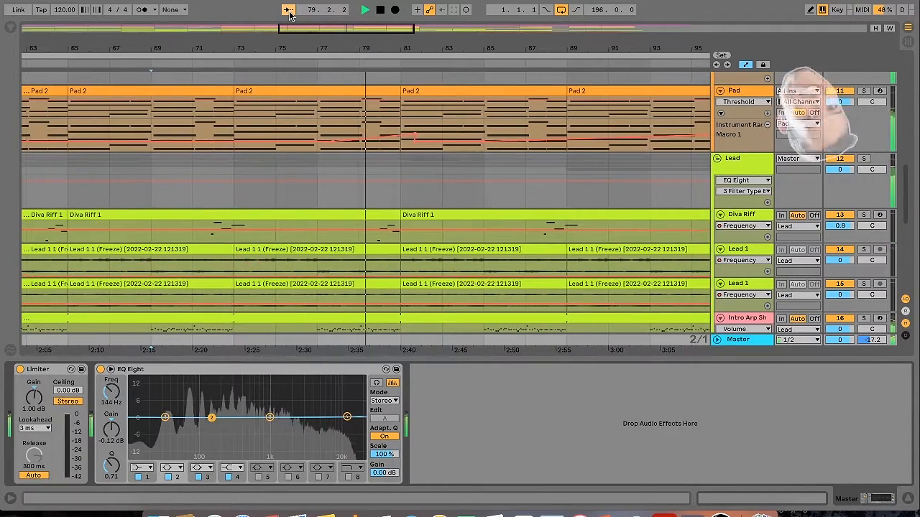
left_click_drag(909, 197, 909, 128)
scroll(847, 159, "down", 5)
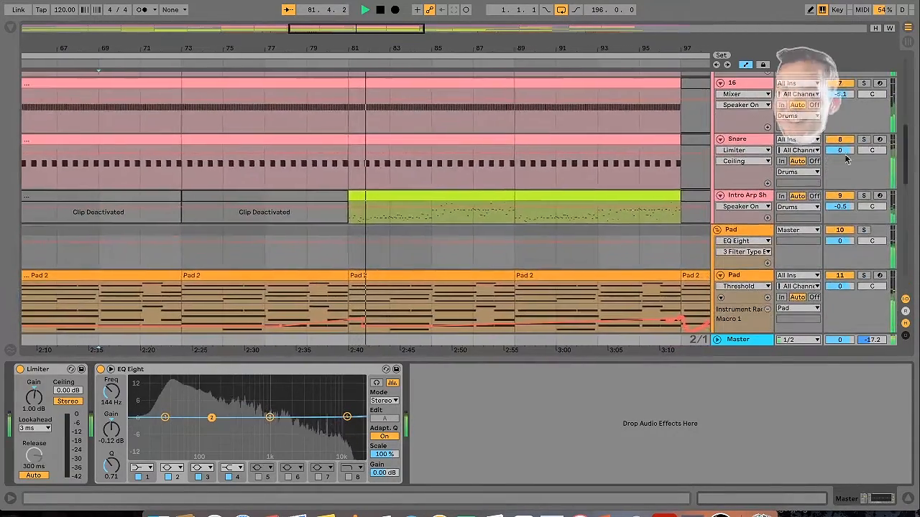
left_click(466, 215)
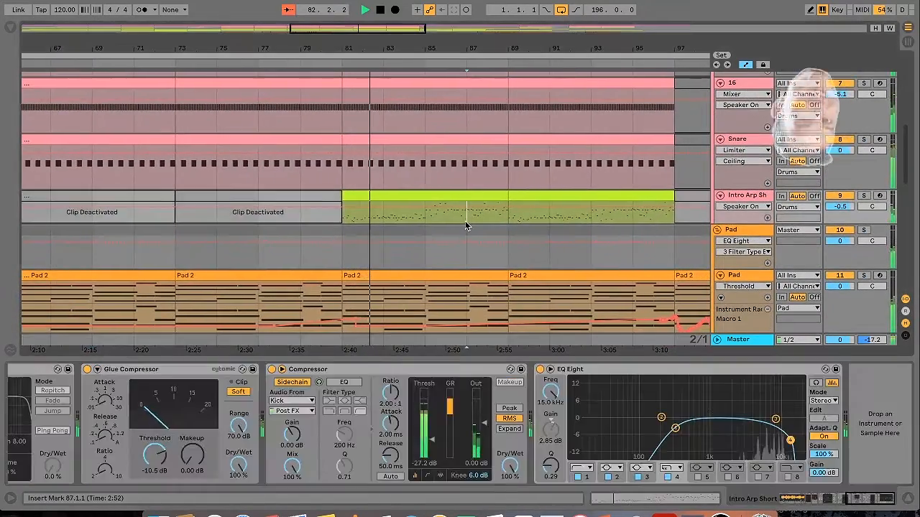
mouse_move(790, 440)
left_mouse_down()
mouse_move(776, 425)
mouse_move(788, 402)
mouse_move(790, 435)
left_mouse_up()
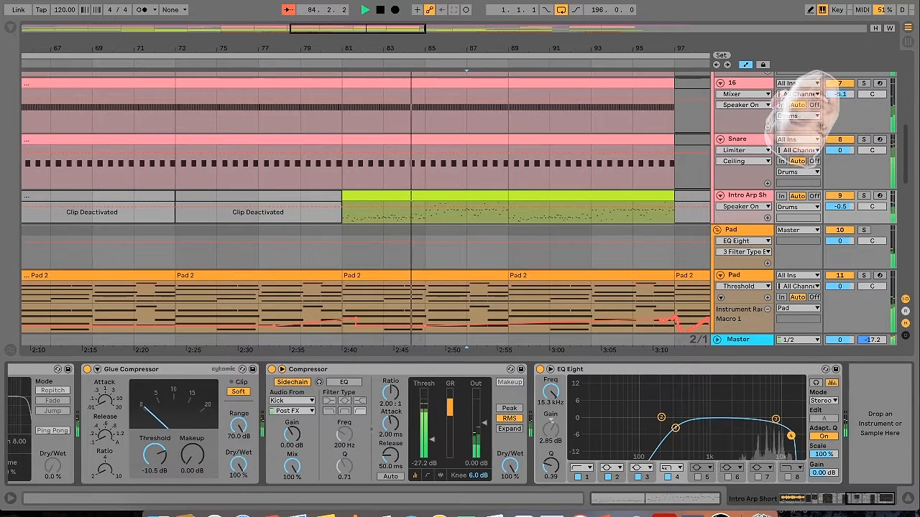
left_click_drag(839, 210, 842, 206)
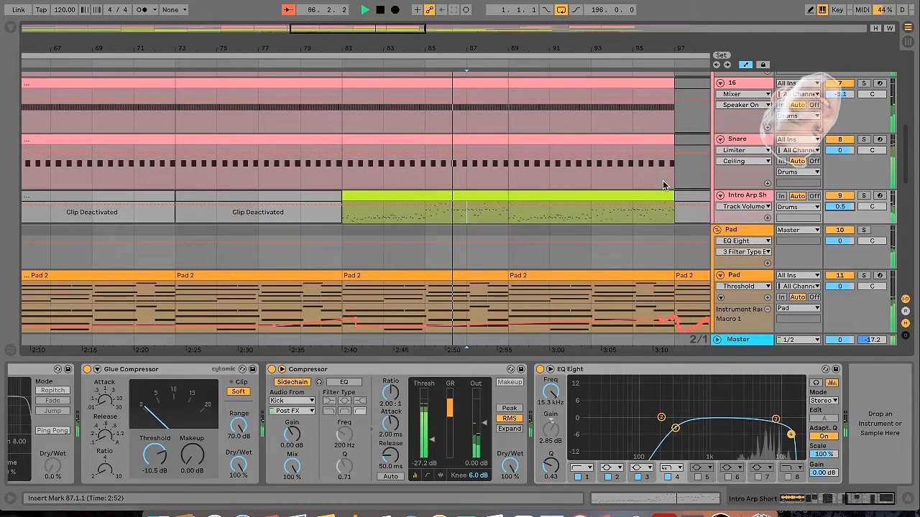
On the Snare track, set EQ Eight's high-shelf band 4 to 4.84 kHz with a gain of 3.10 dB
left_click(633, 176)
left_click_drag(657, 418, 655, 409)
On the 16 track, set EQ Eight's high-cut band 4 to 16.3 kHz with Q 0.22
left_click_drag(906, 168, 904, 131)
left_click(659, 255)
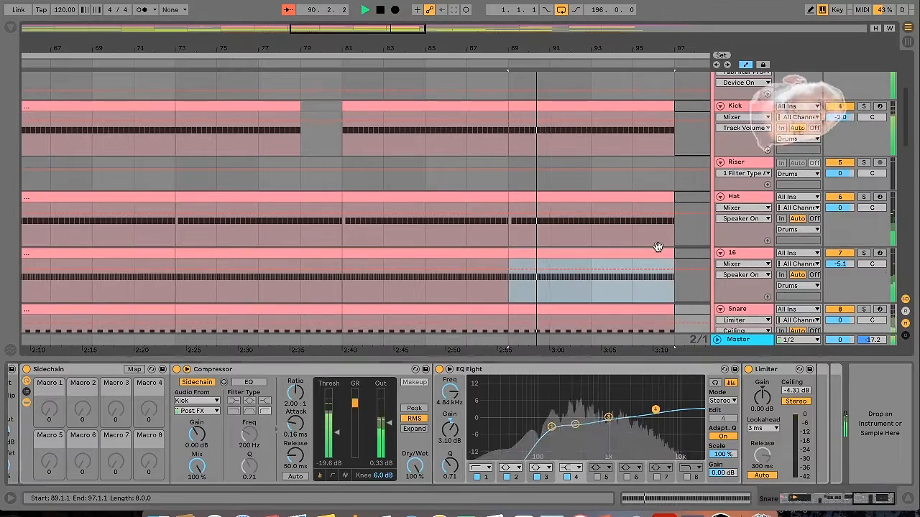
left_click(789, 441)
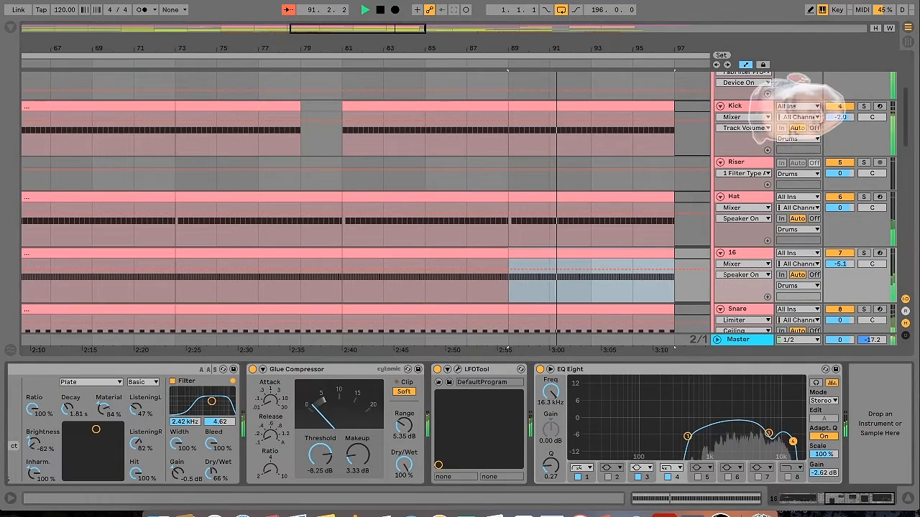
Show the Hat track's device chain with its Vocoder and EQ Eight
left_click(662, 244)
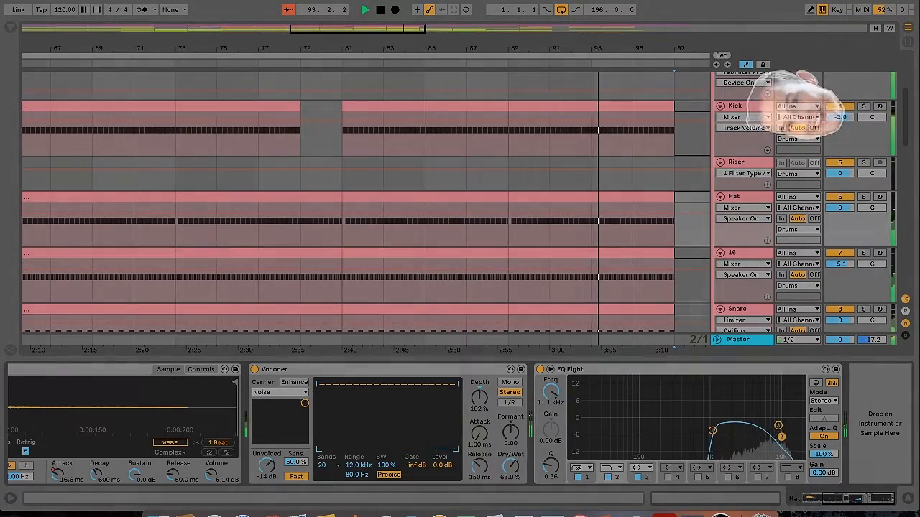